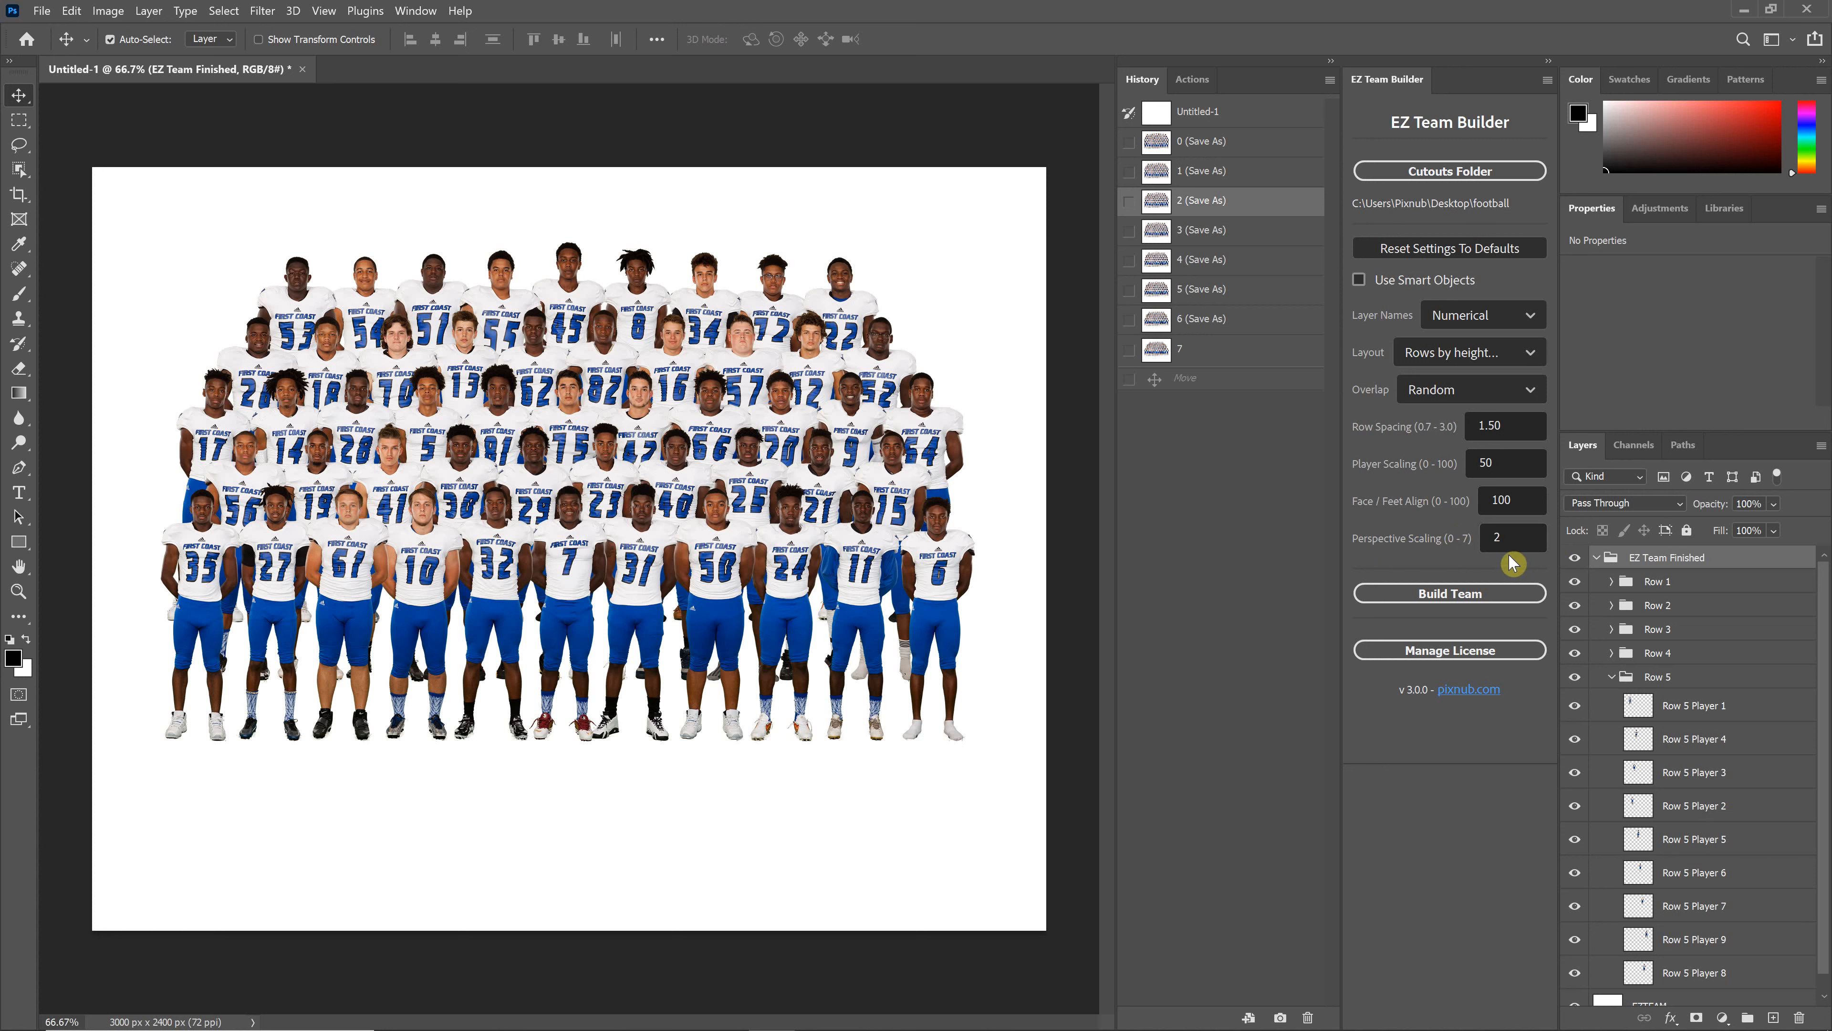
# - Compare the team layouts at perspective scaling levels 0, 1, 3 and 7 through the saved history states
pyautogui.moveTo(1509, 537); pyautogui.dragTo(1488, 537)
pyautogui.click(1512, 505)
pyautogui.click(1201, 150)
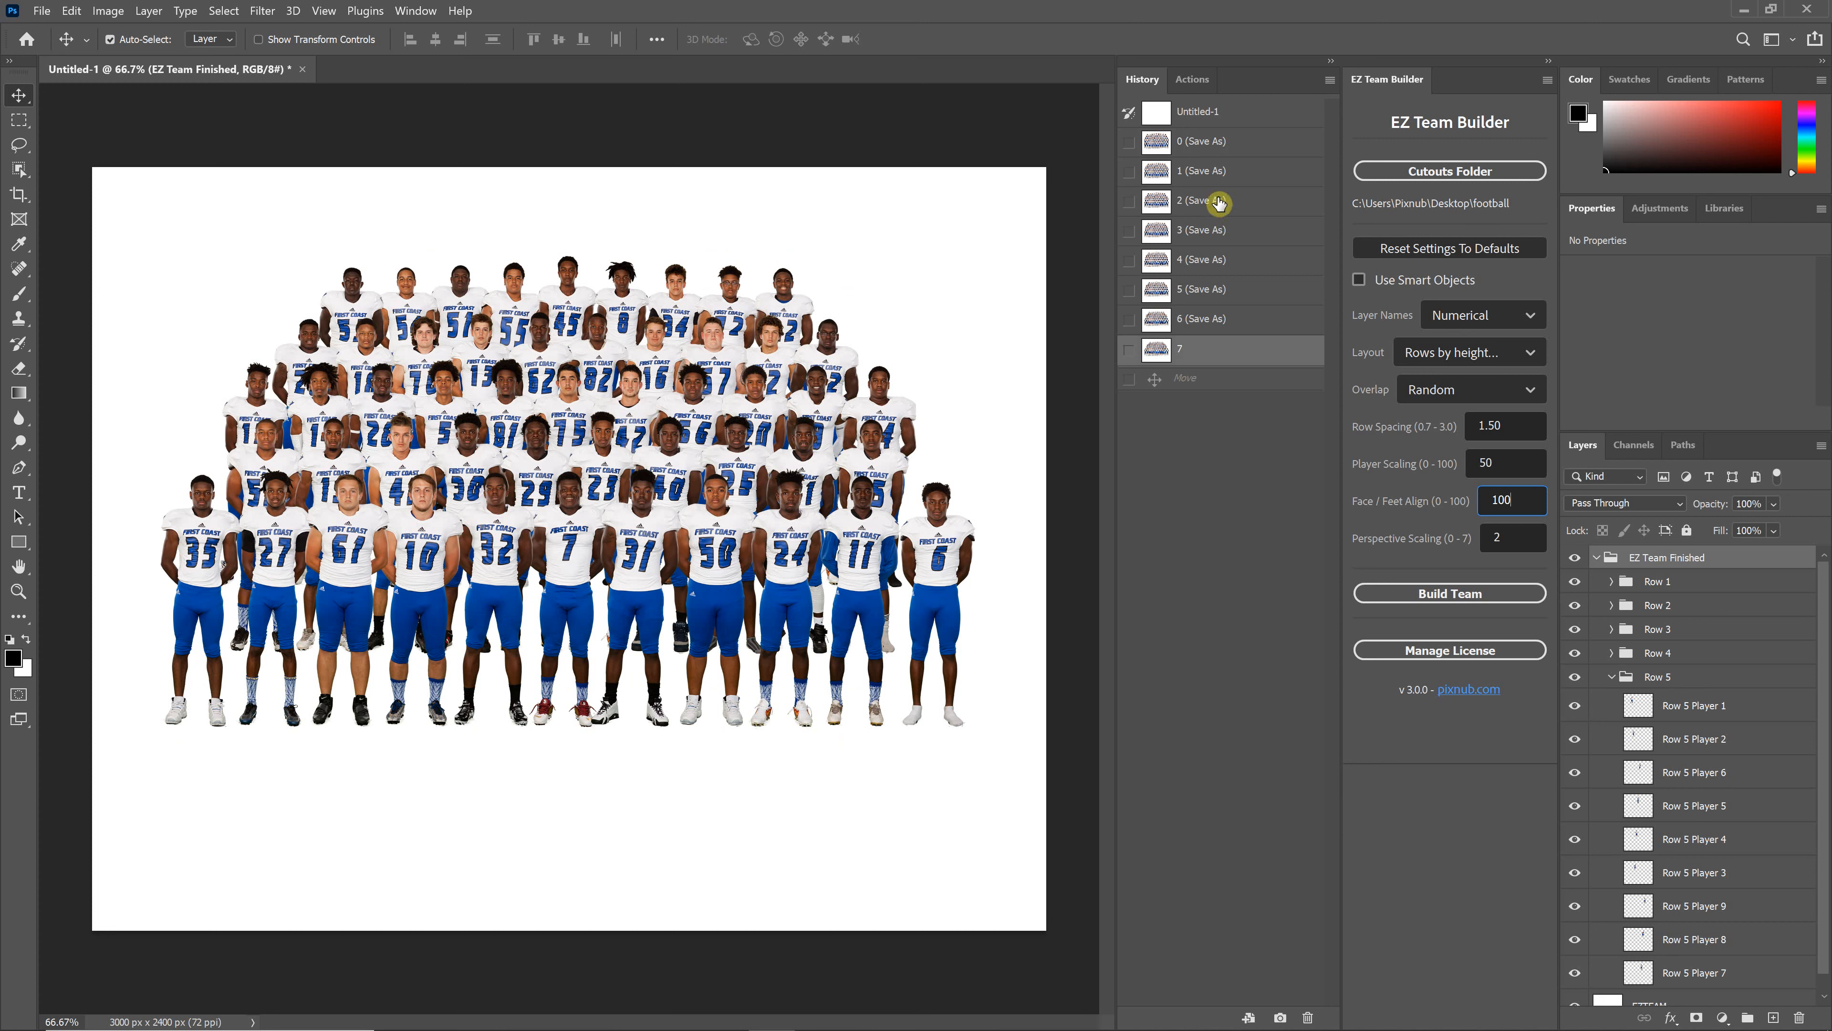
pyautogui.click(1215, 177)
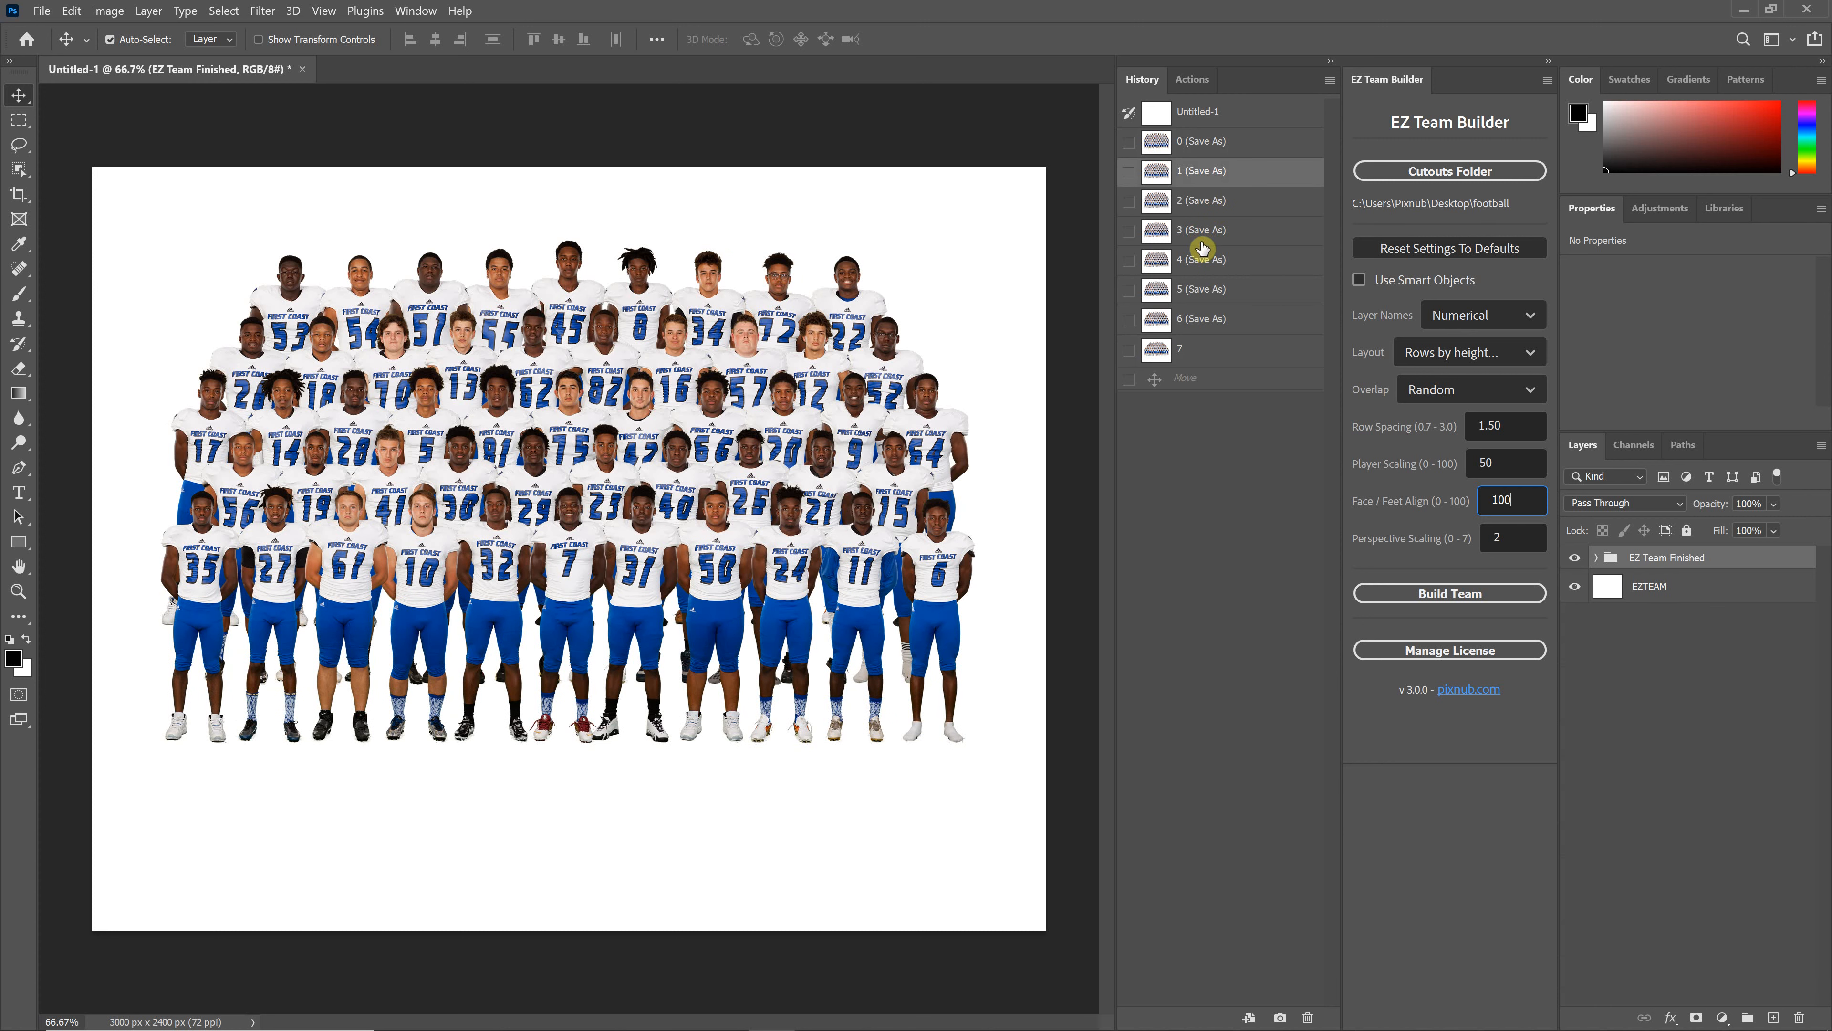
pyautogui.click(1203, 232)
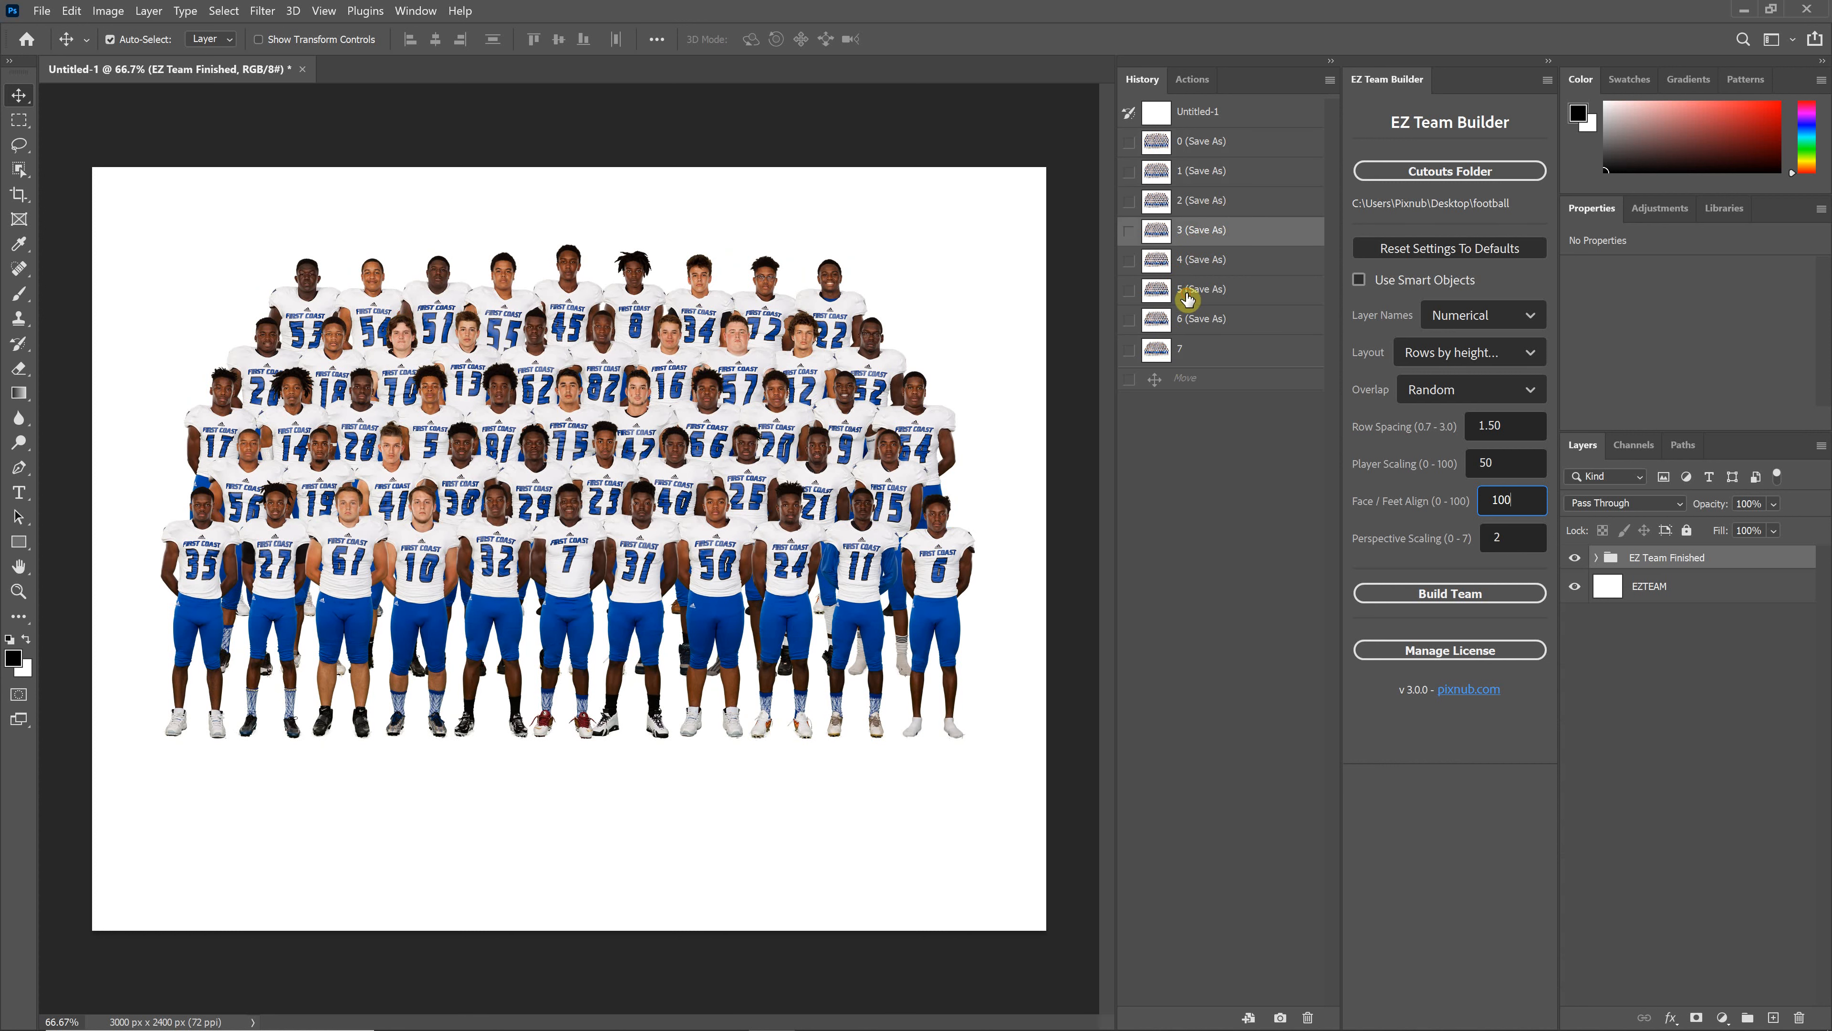
pyautogui.click(1179, 359)
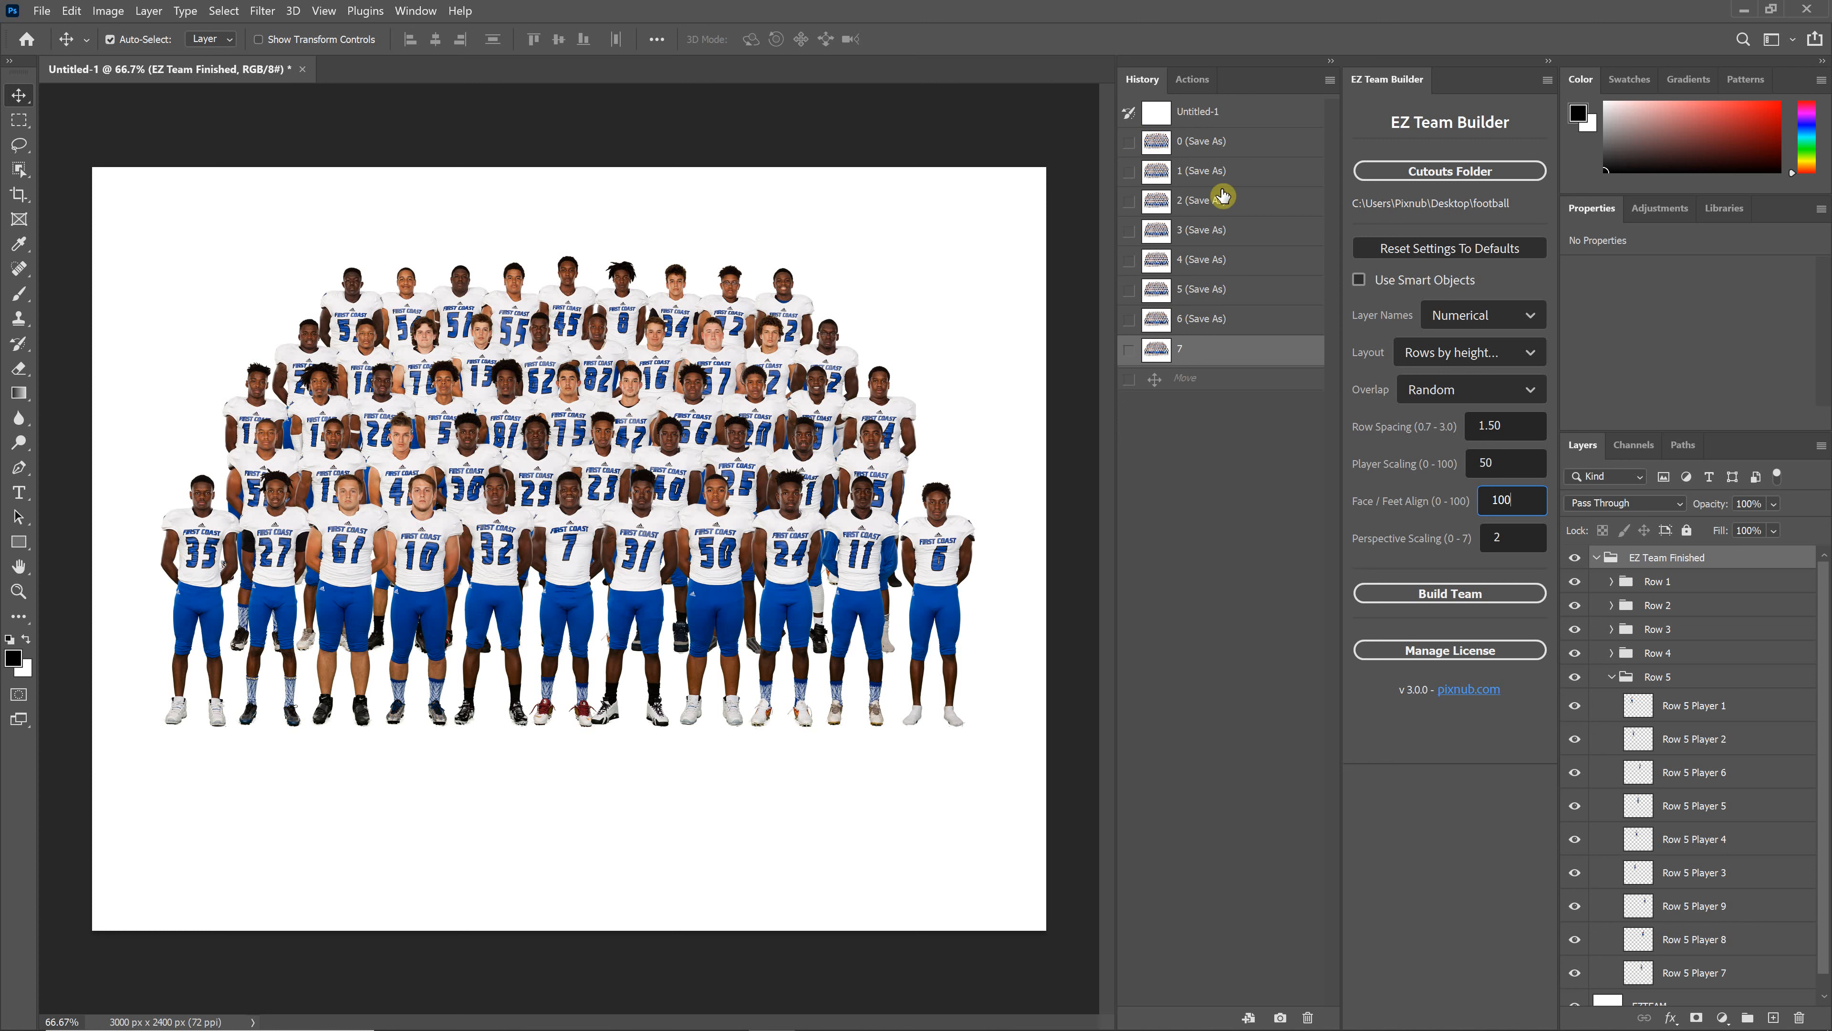
# - Compare history states 2 and 1, followed by the two extreme perspective levels, 0 and 7
pyautogui.click(1207, 209)
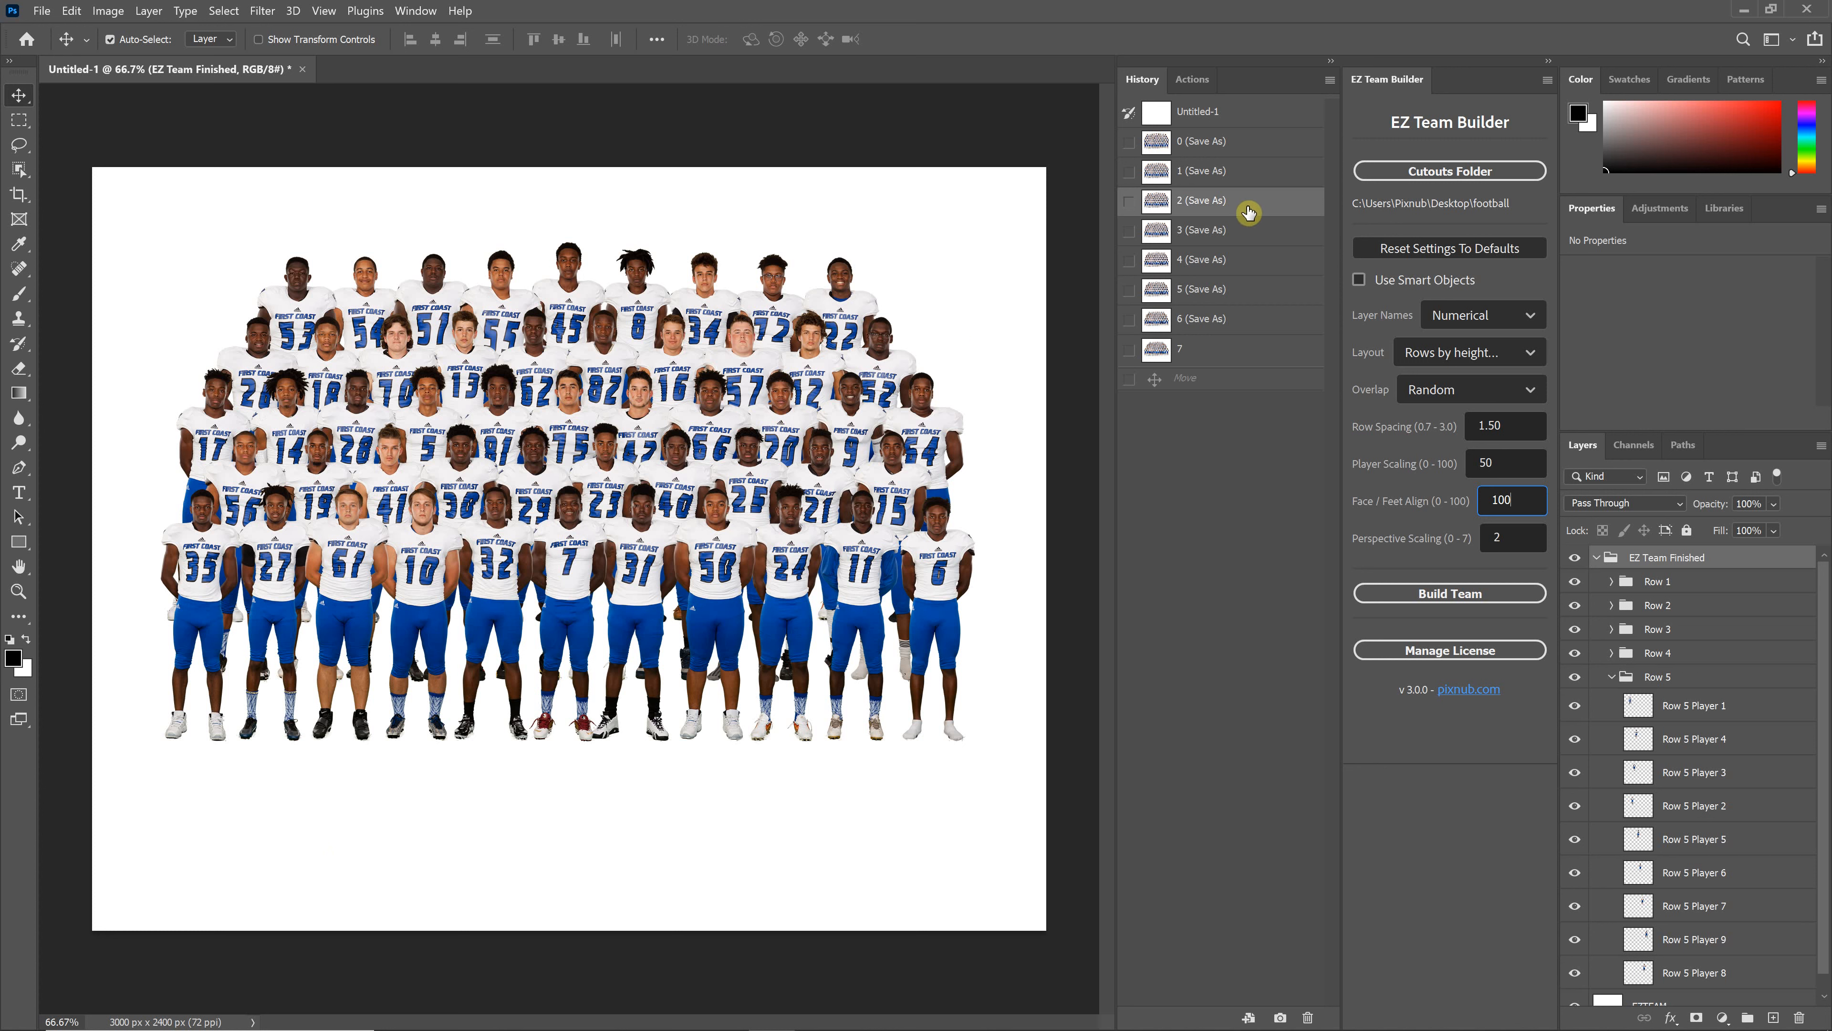
pyautogui.click(1224, 182)
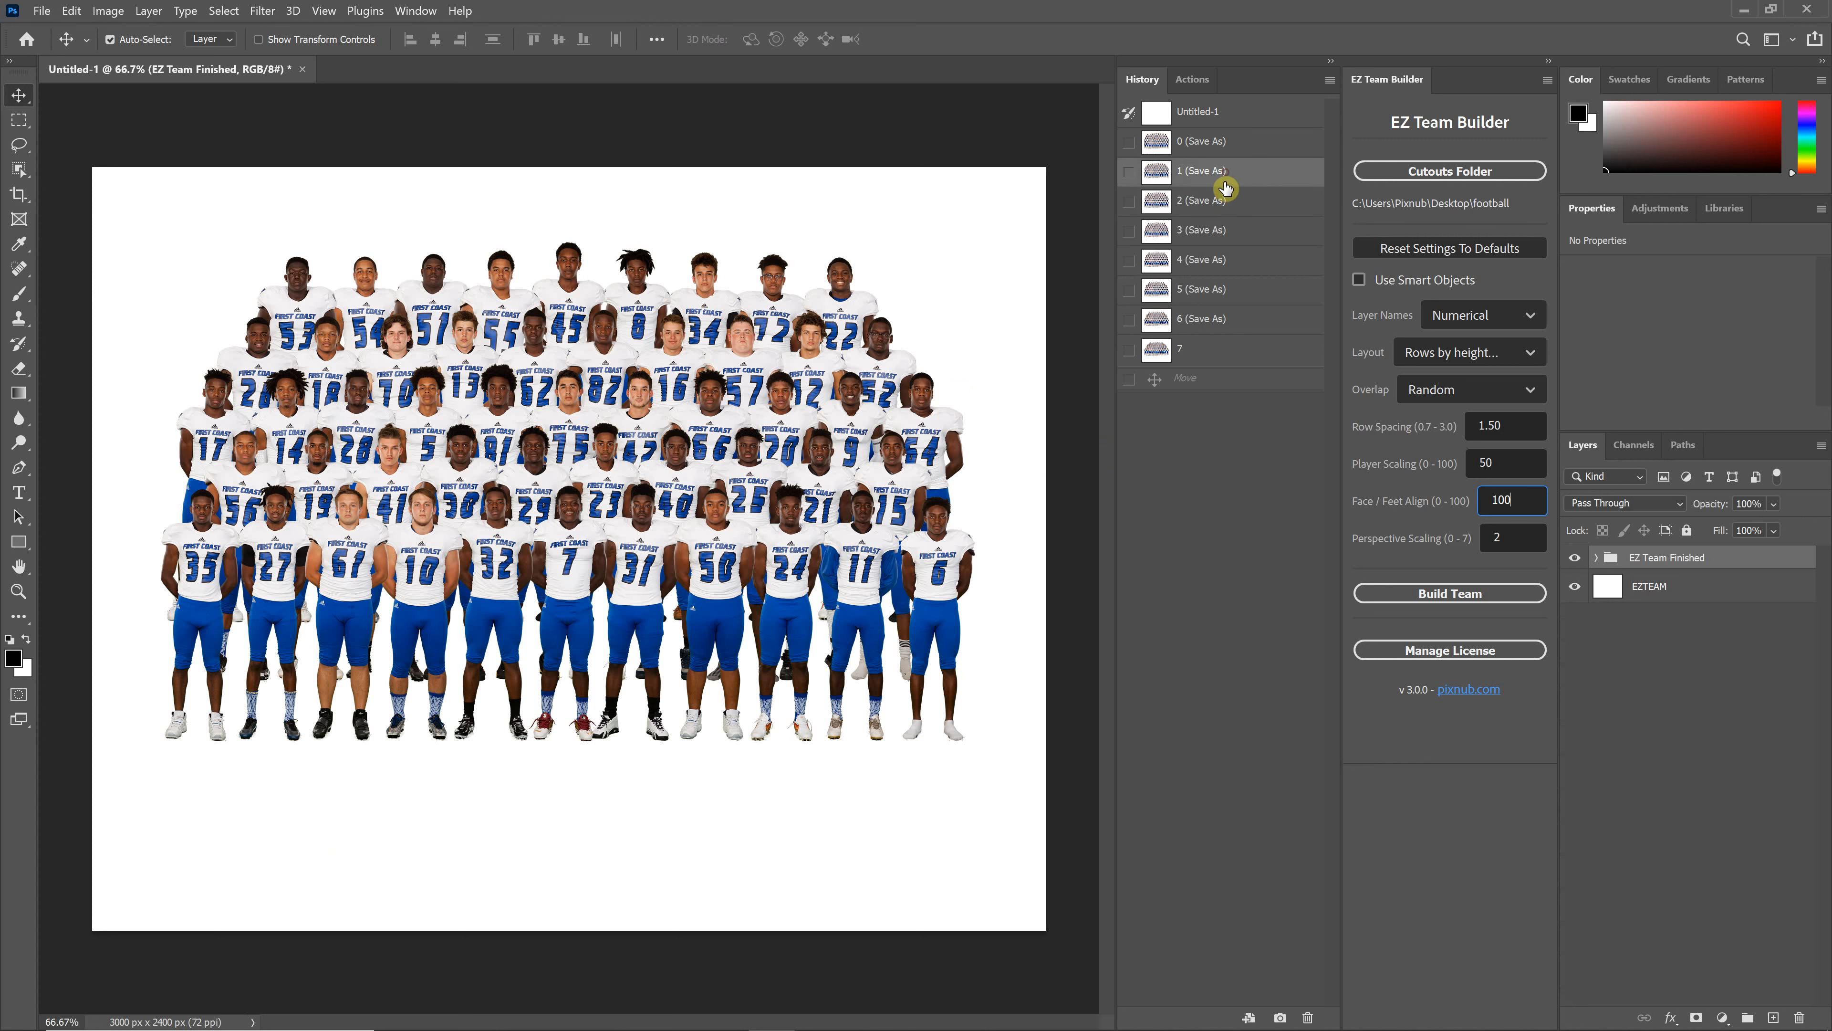
pyautogui.click(1213, 212)
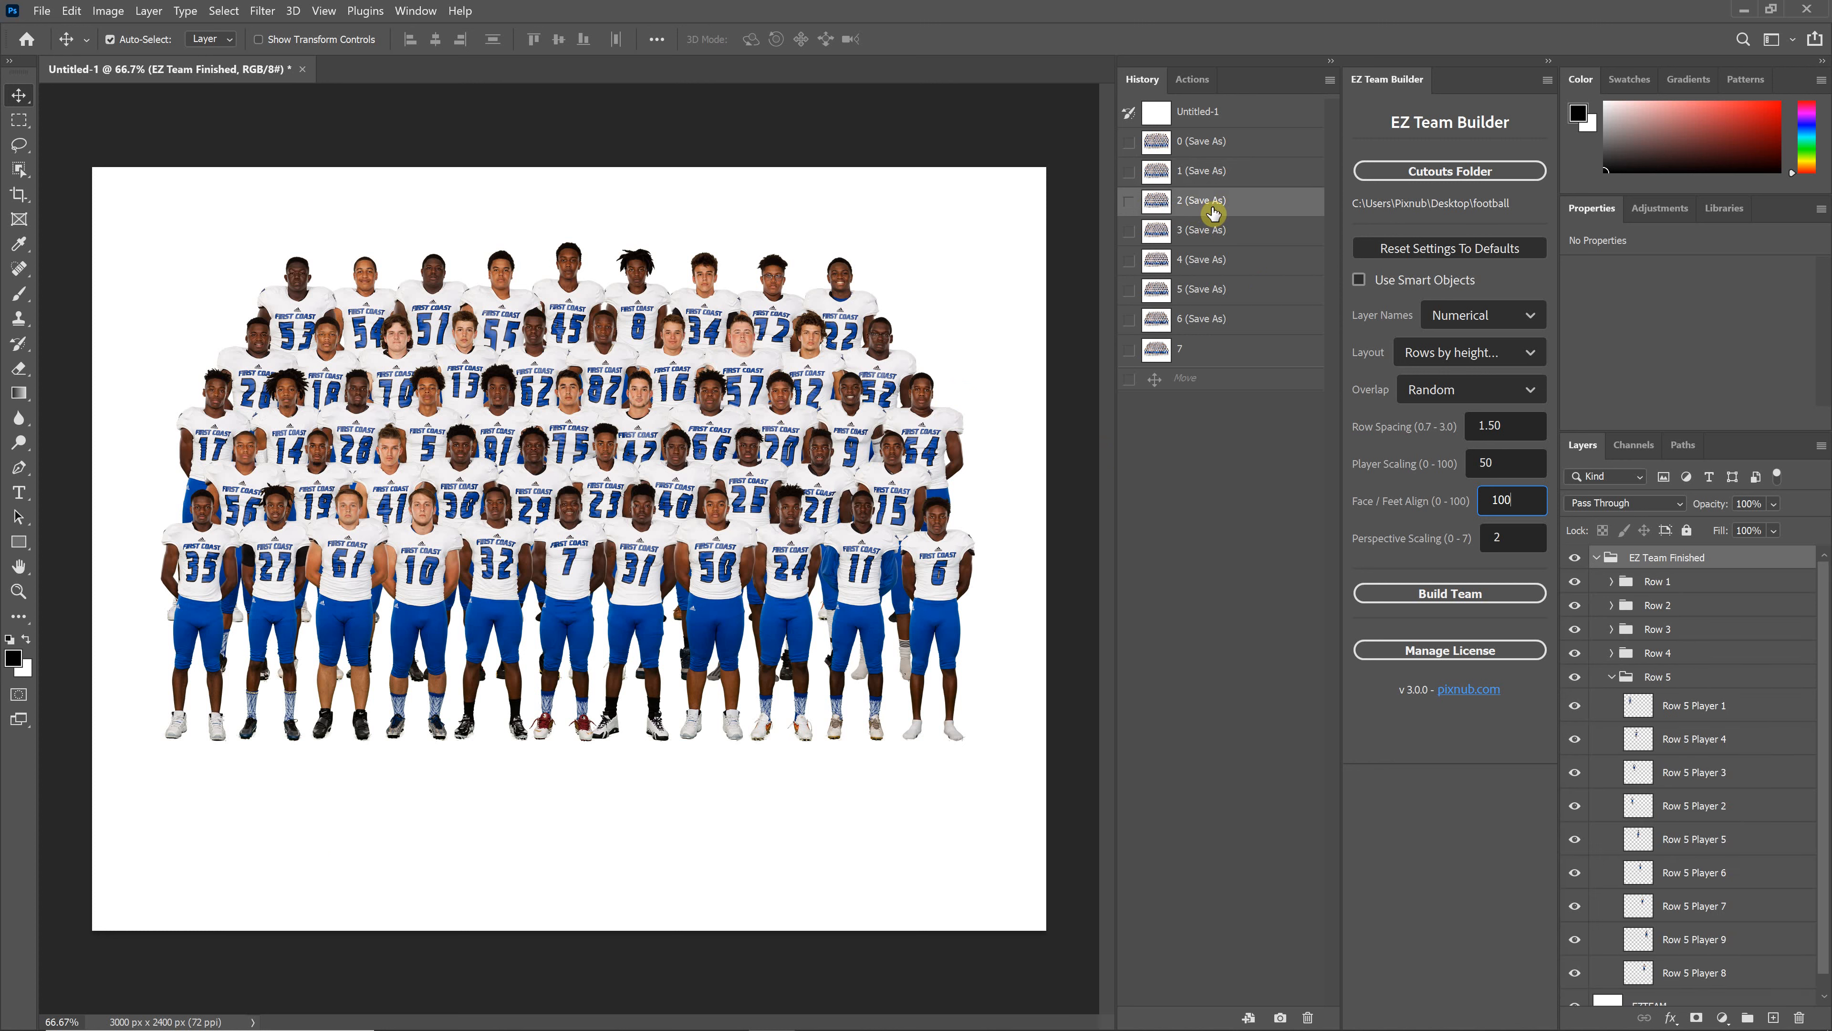
pyautogui.click(1203, 143)
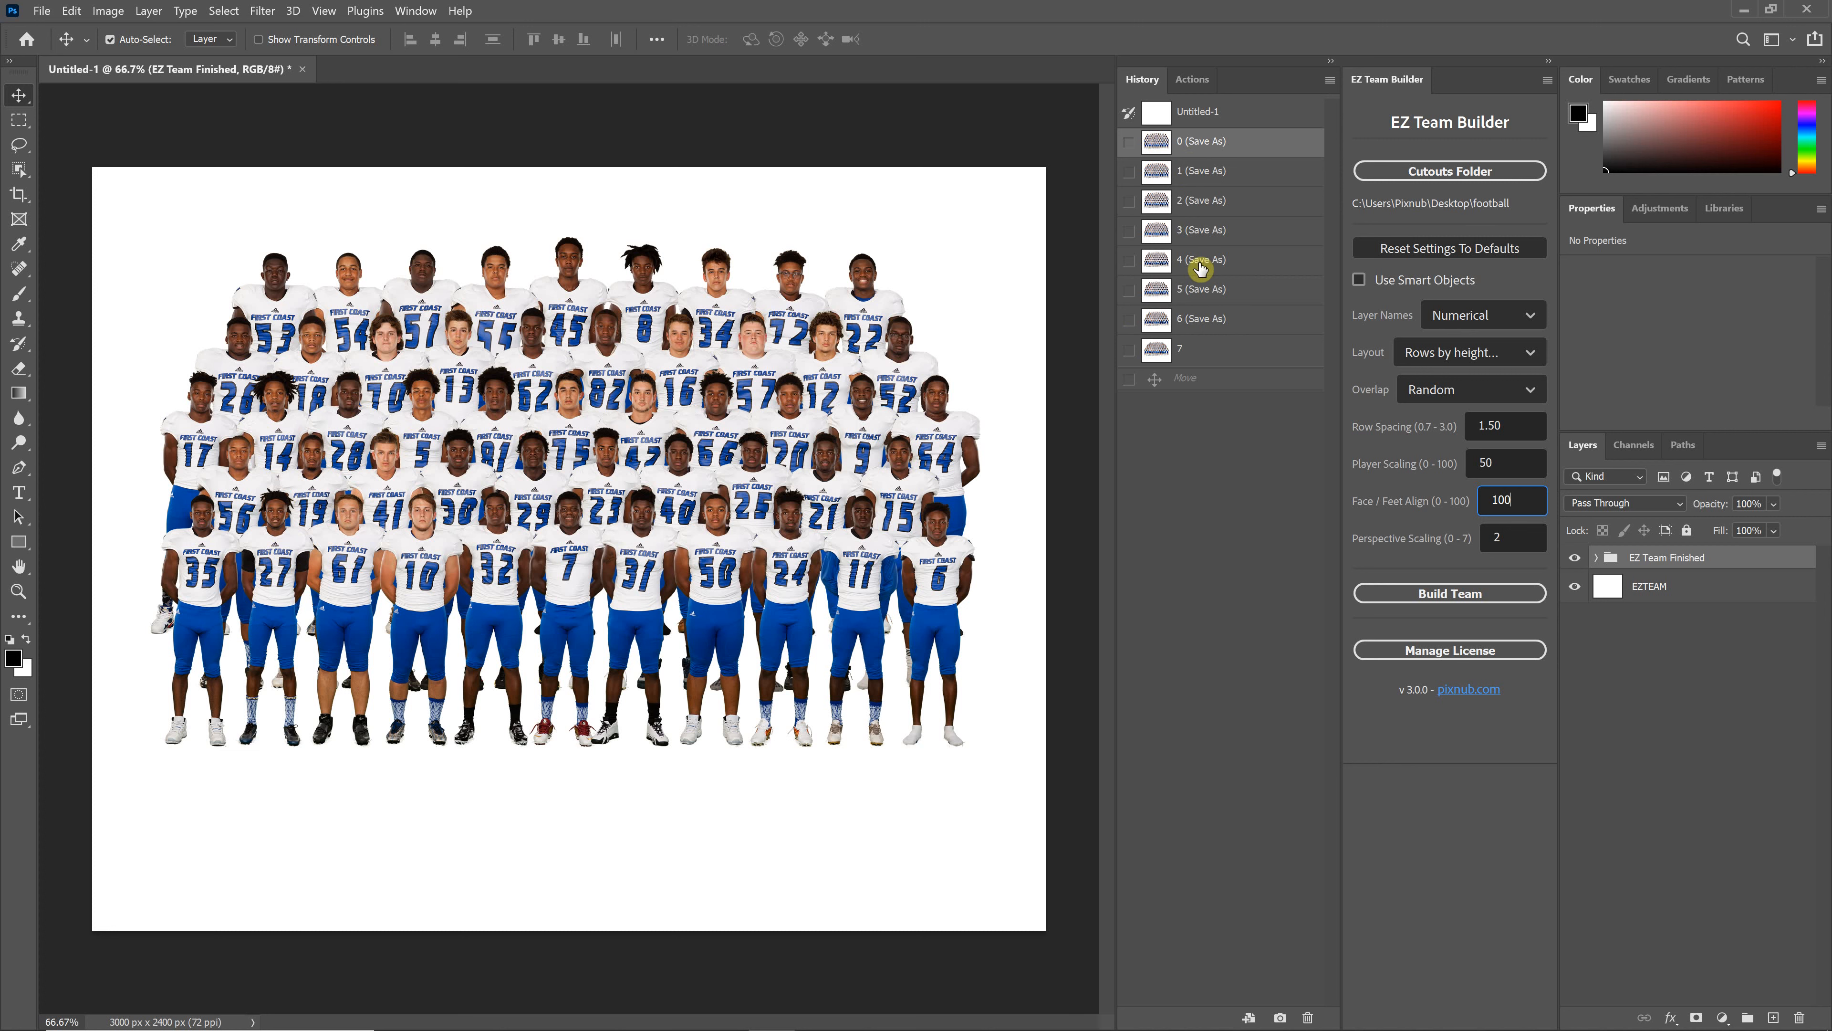
pyautogui.click(1202, 353)
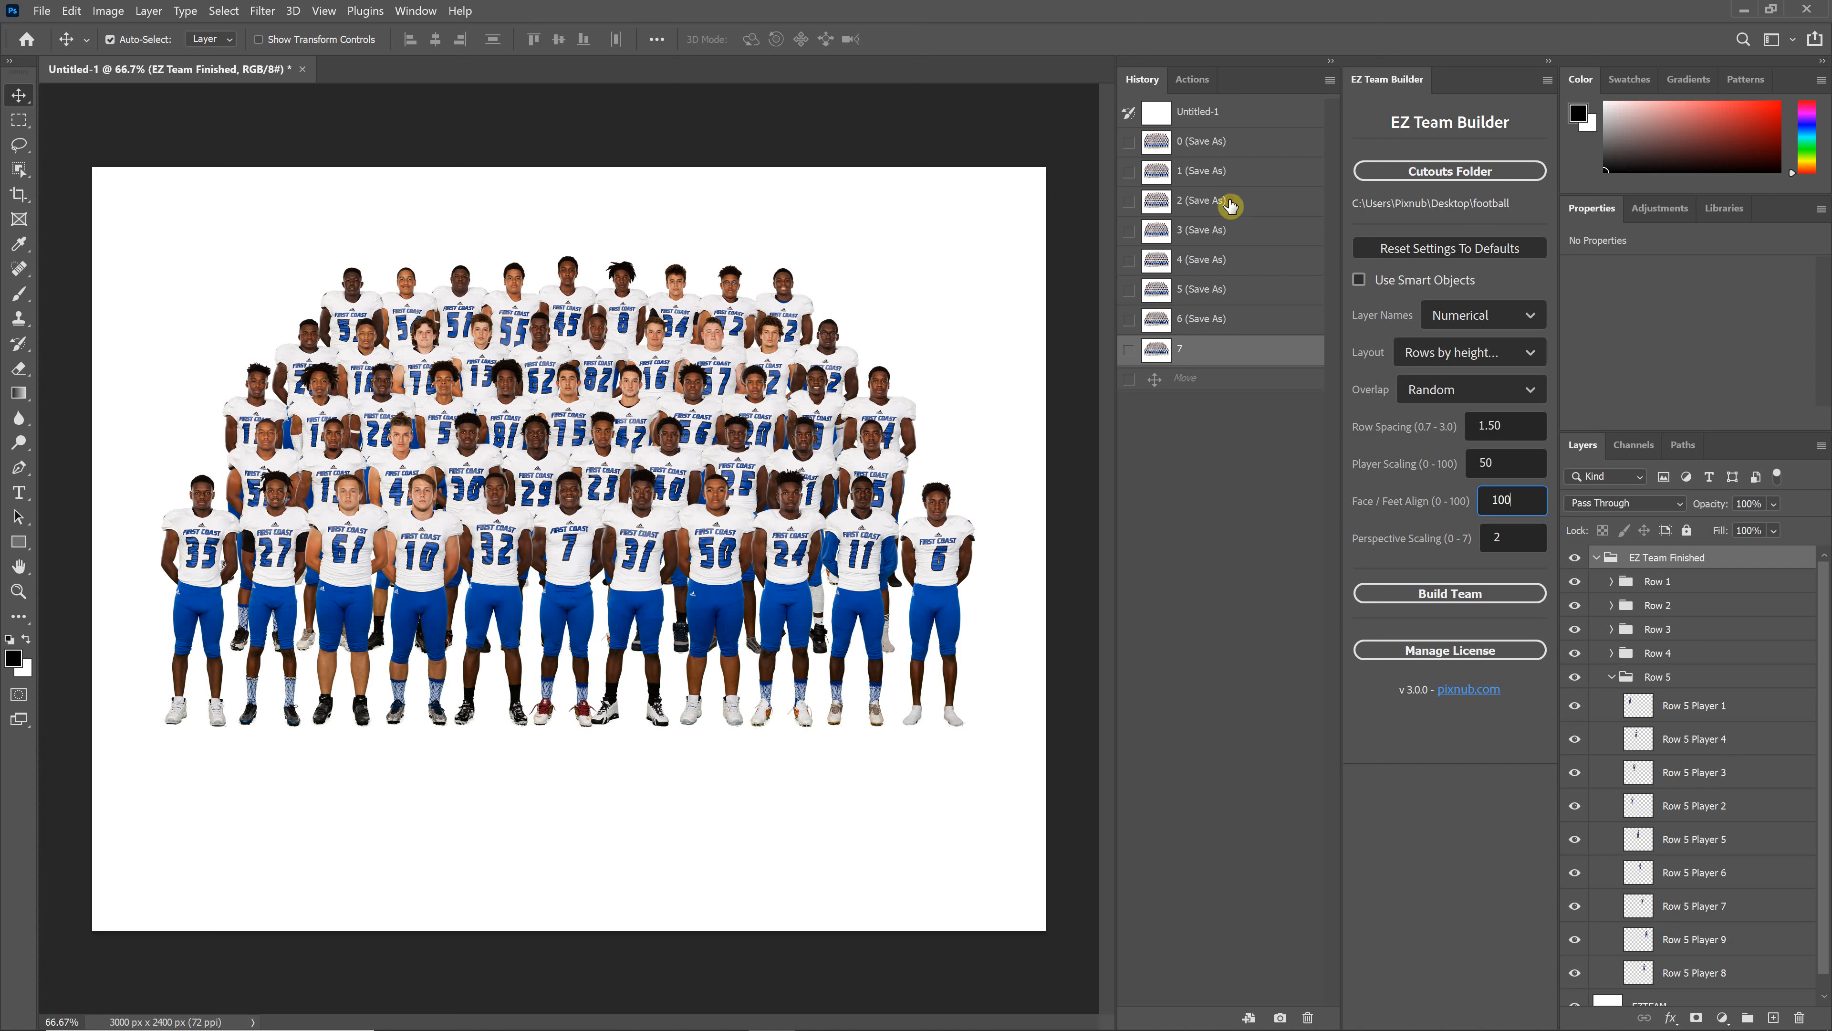
# - Compare the perspective level 2 team layout with level 4, returning to history state 2
pyautogui.click(1230, 206)
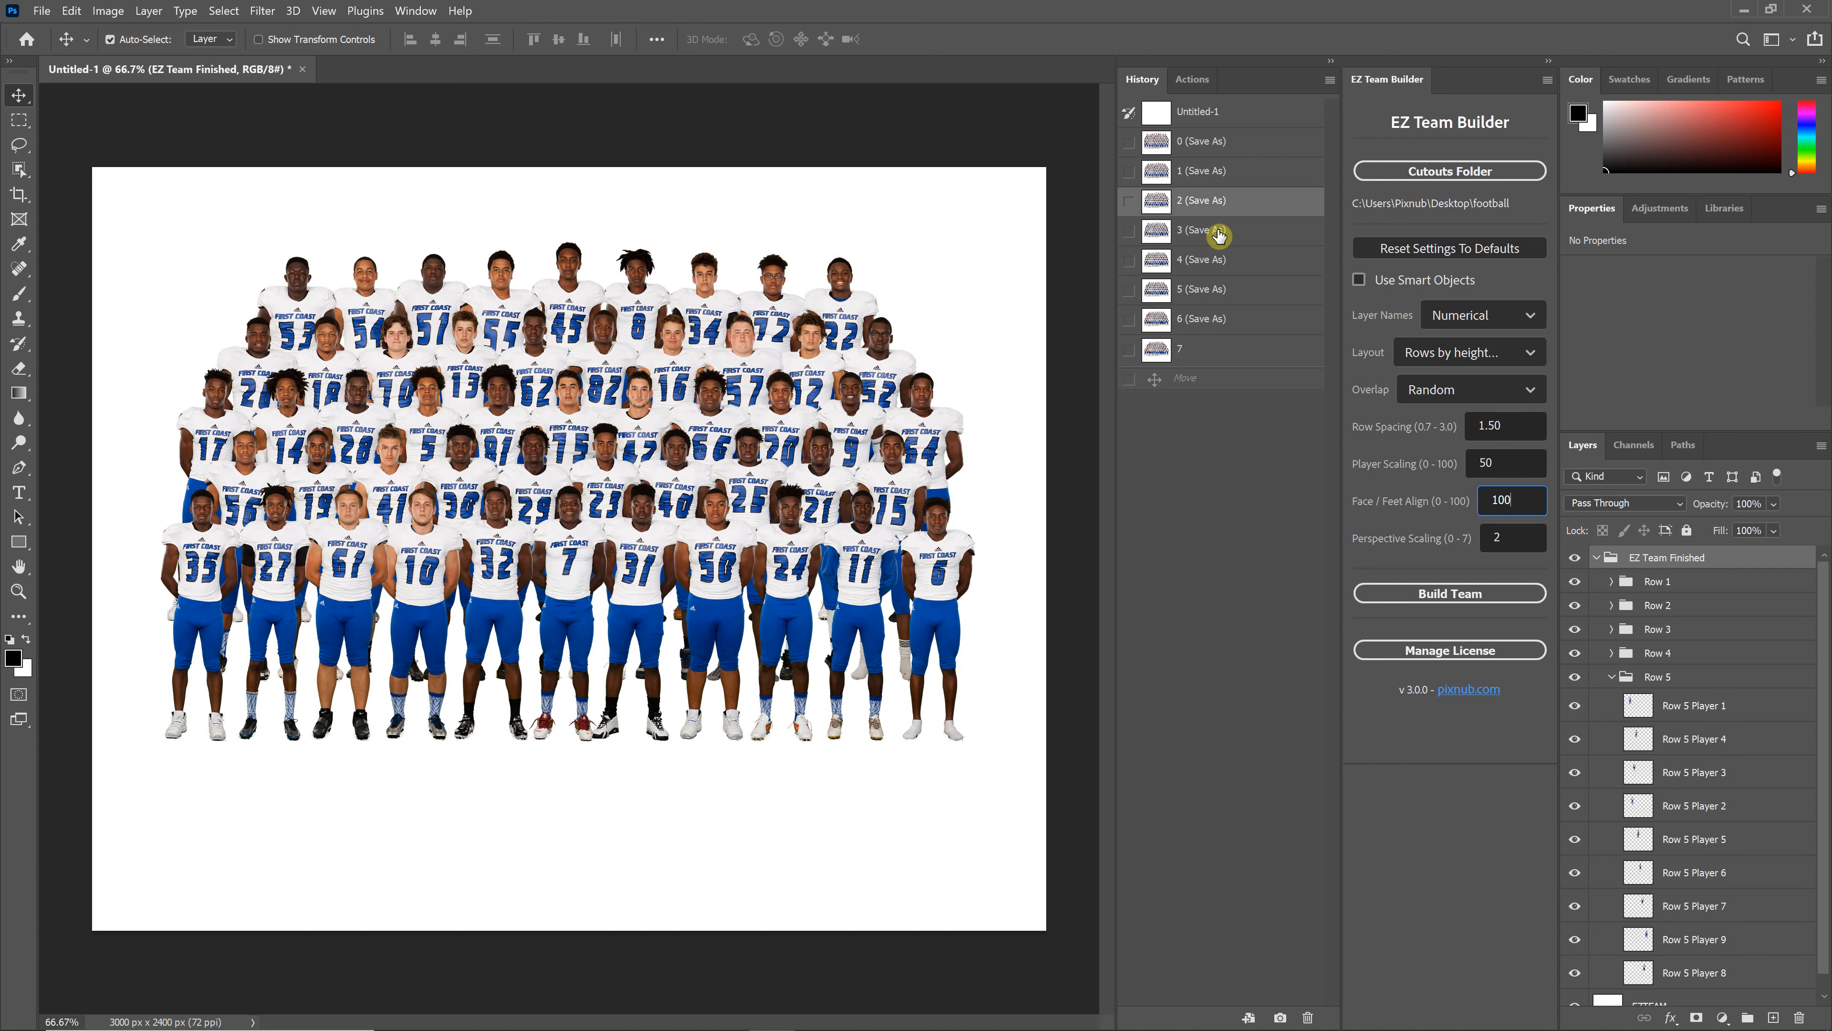
pyautogui.click(1198, 266)
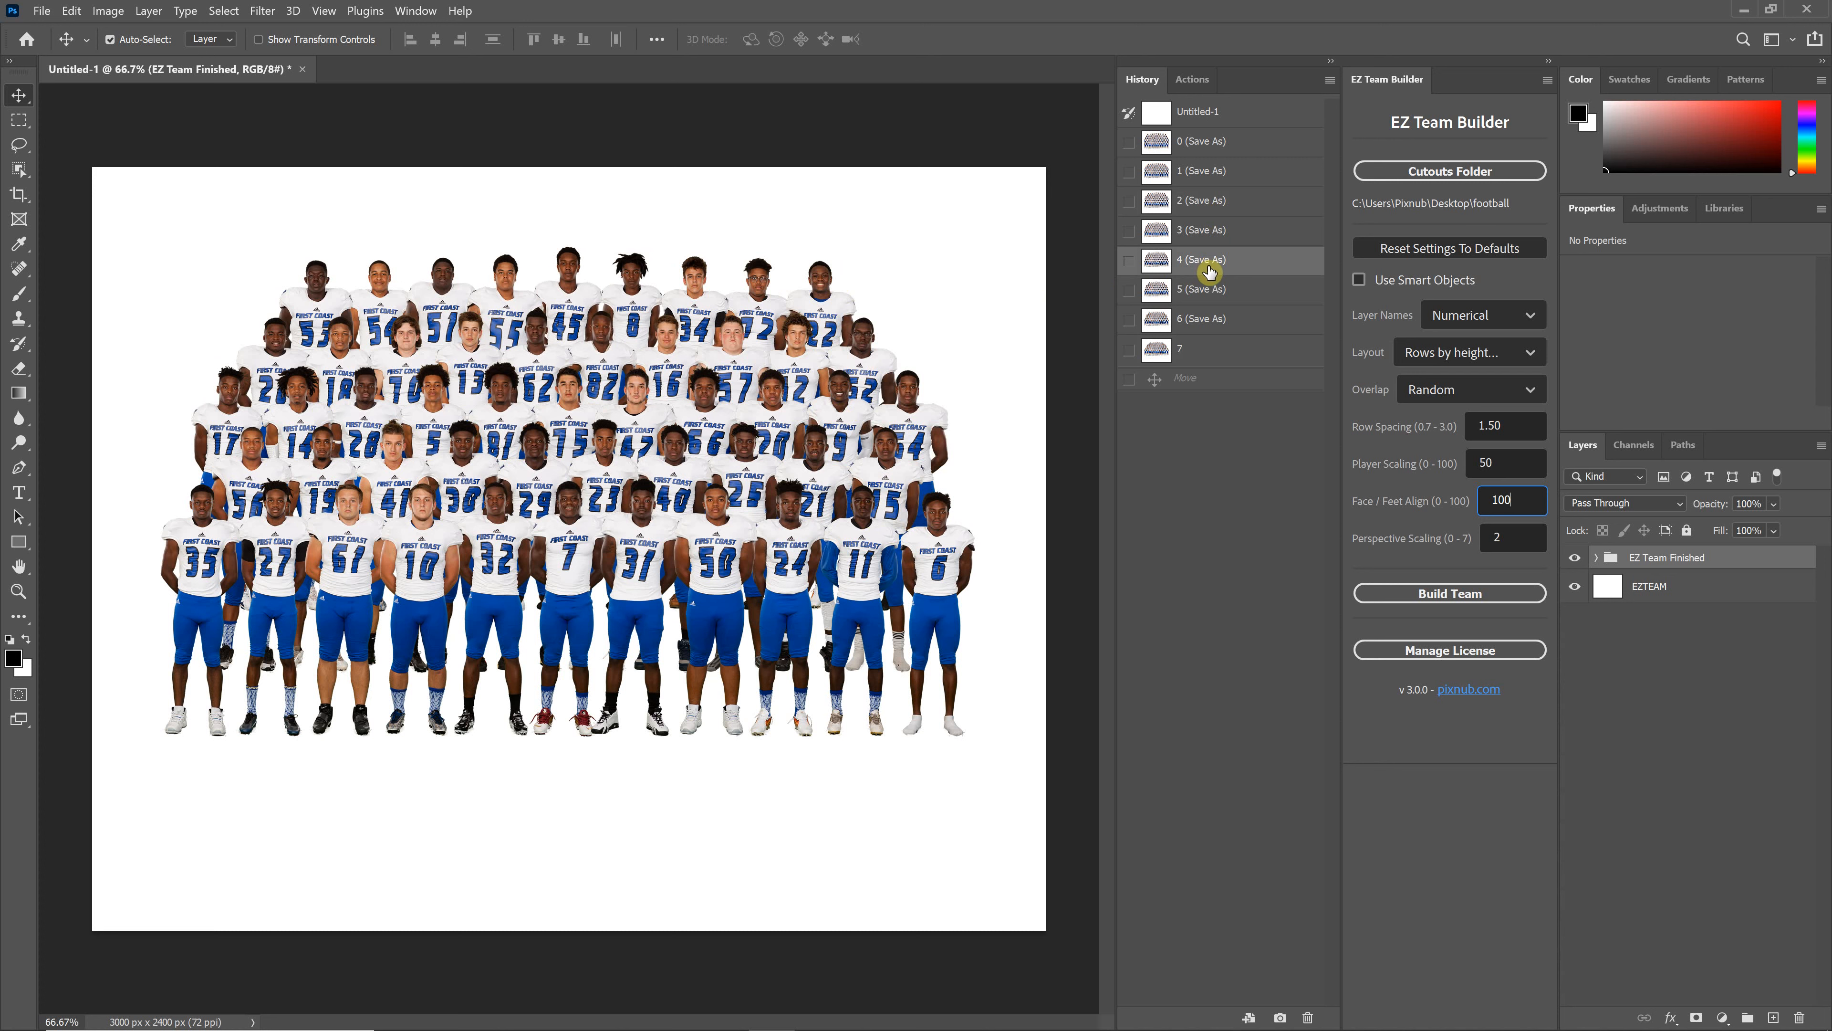
pyautogui.click(1253, 209)
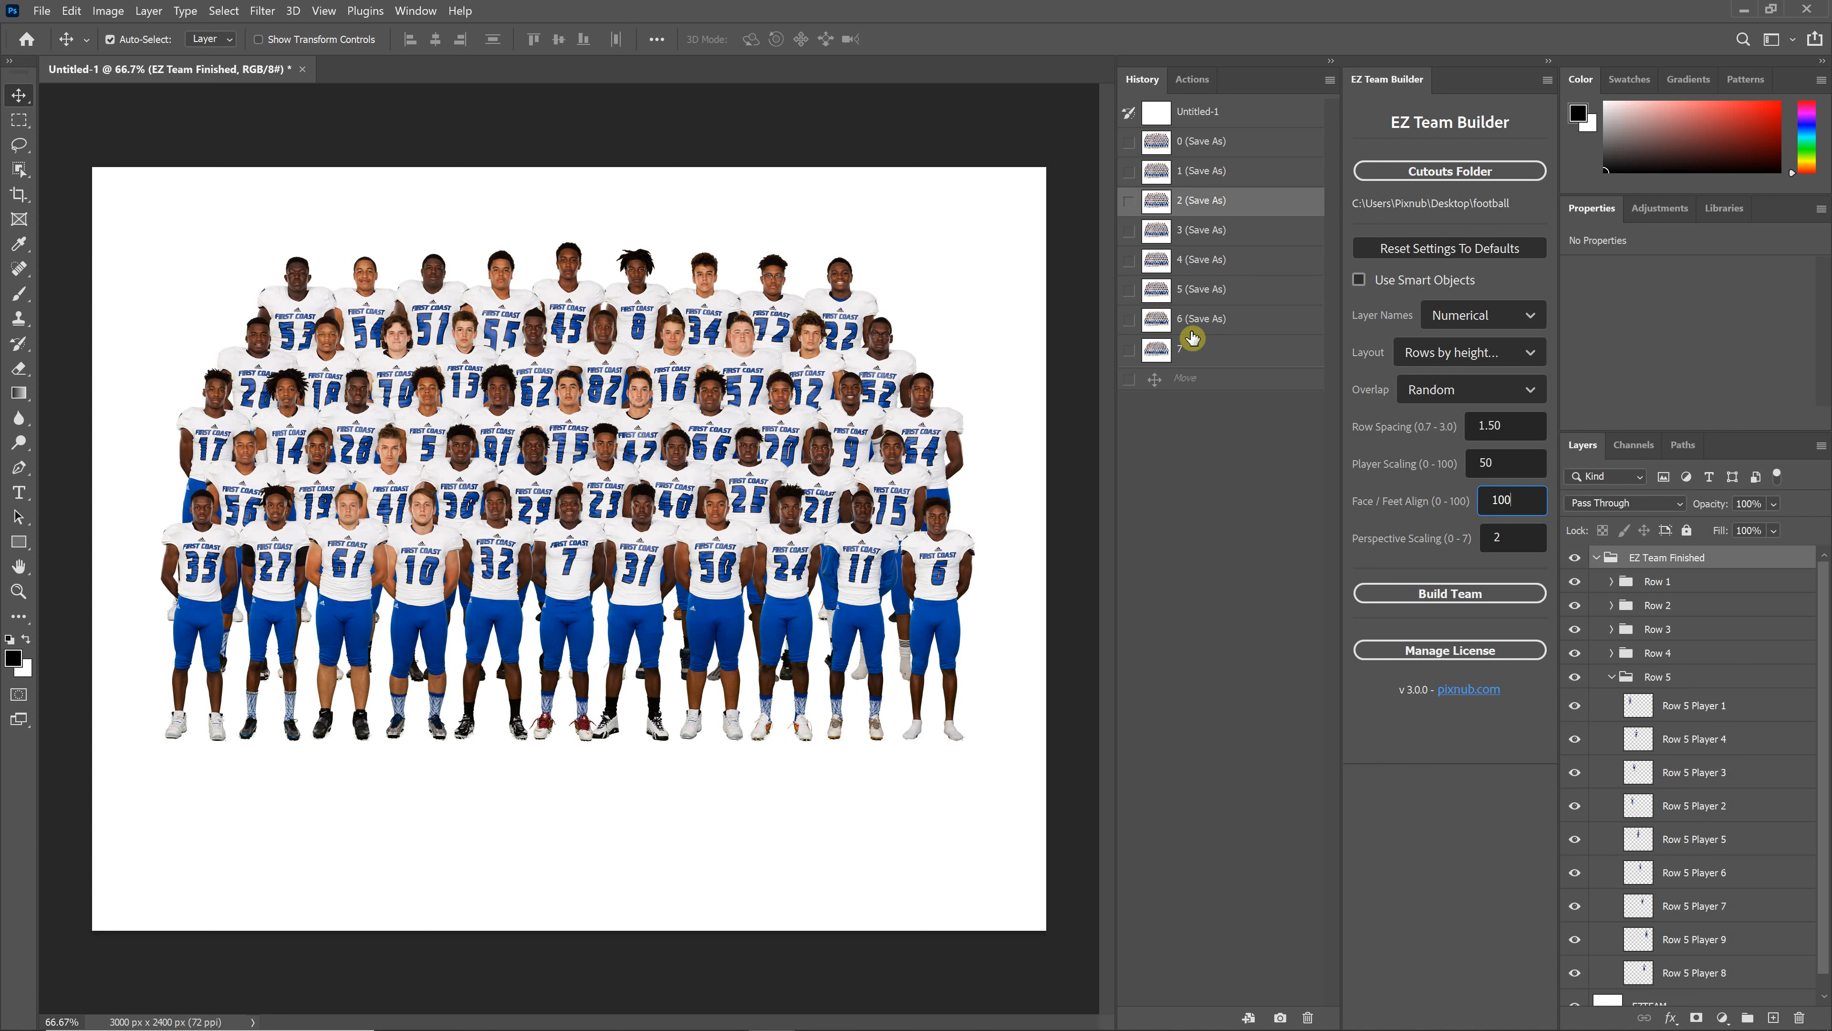
# - Revert to history state 7, move back-row player 22 beside front-row player 6, and return him to the back row
pyautogui.click(1244, 357)
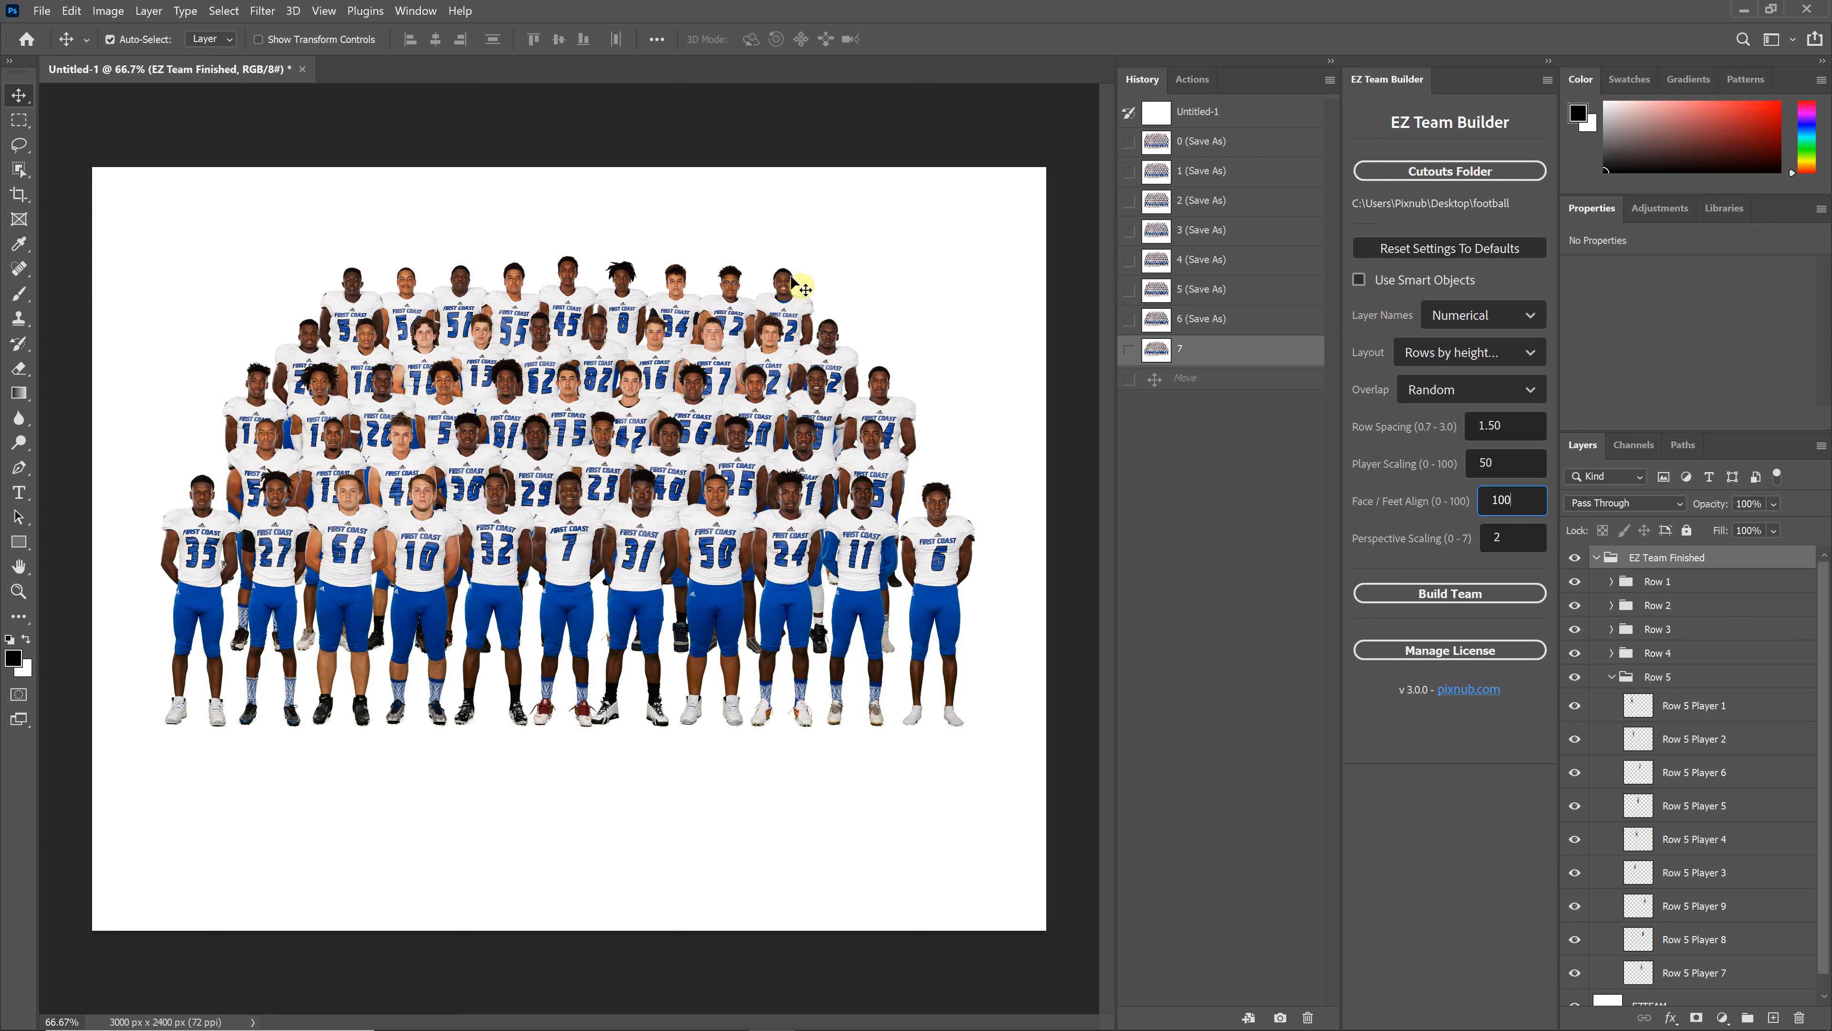
pyautogui.moveTo(786, 303); pyautogui.dragTo(1038, 549)
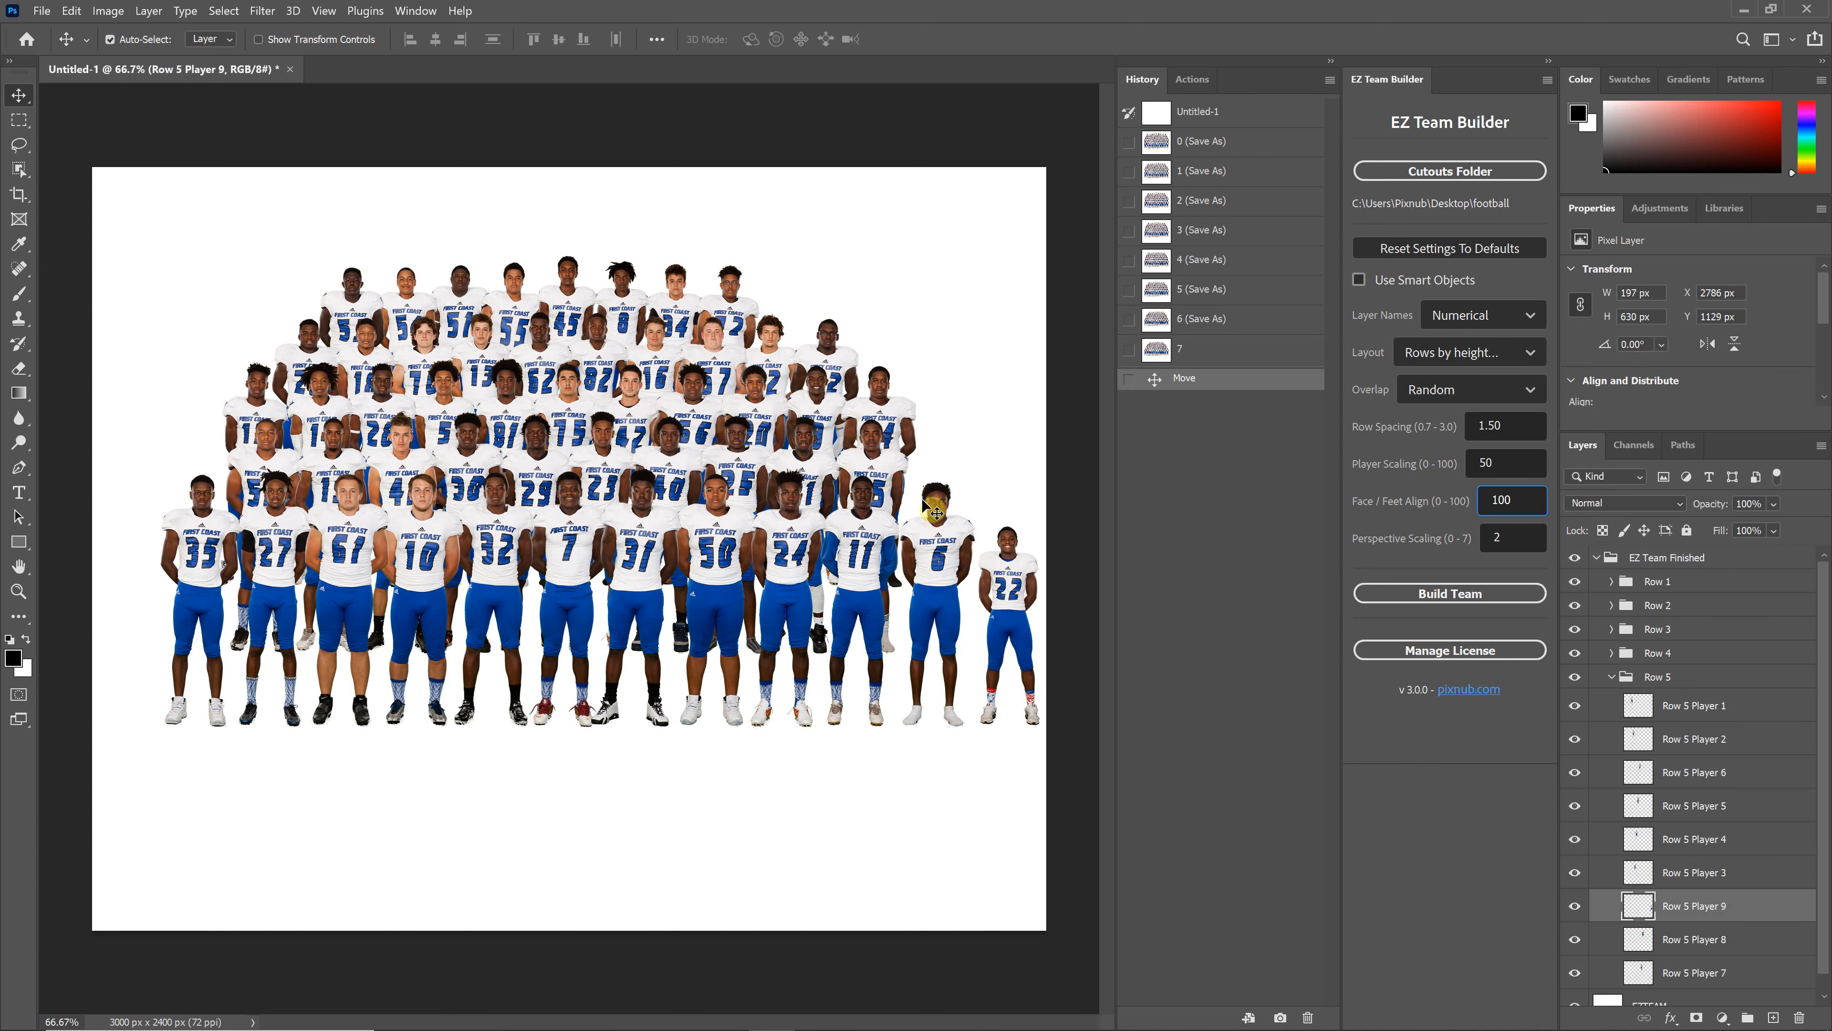
pyautogui.moveTo(1003, 615); pyautogui.dragTo(805, 358)
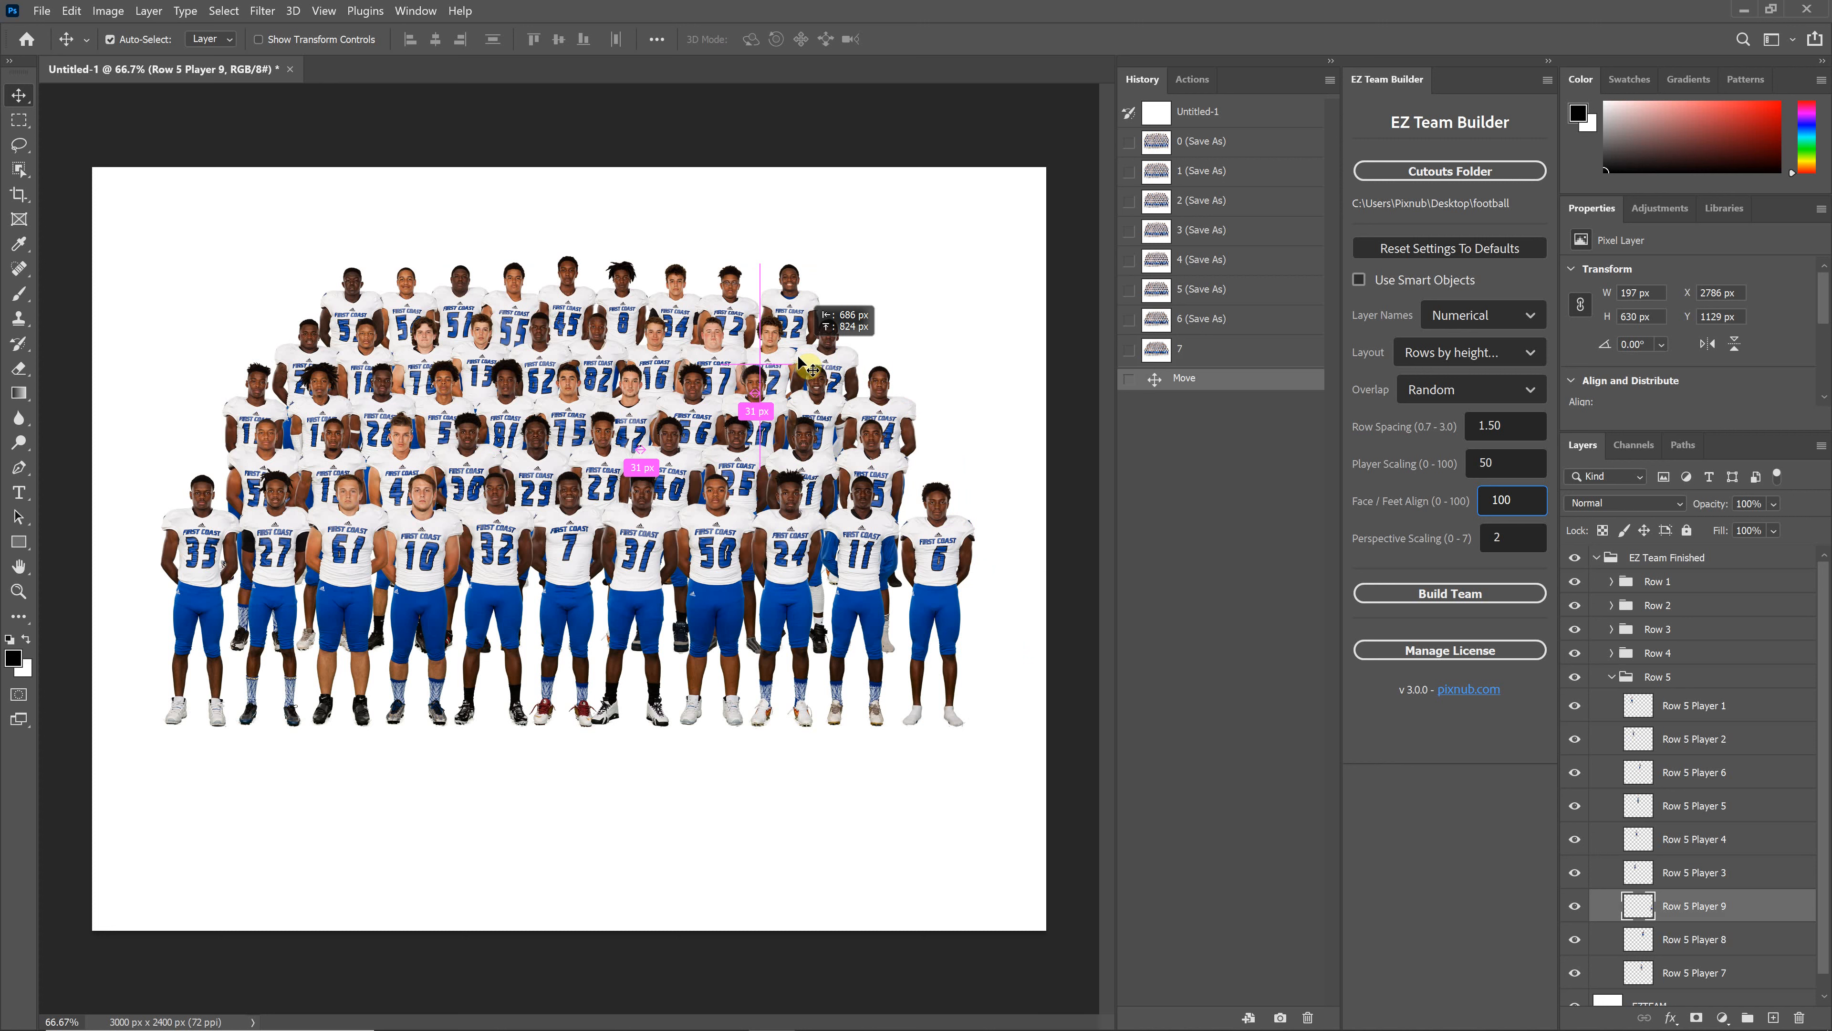
pyautogui.moveTo(800, 360); pyautogui.dragTo(802, 361)
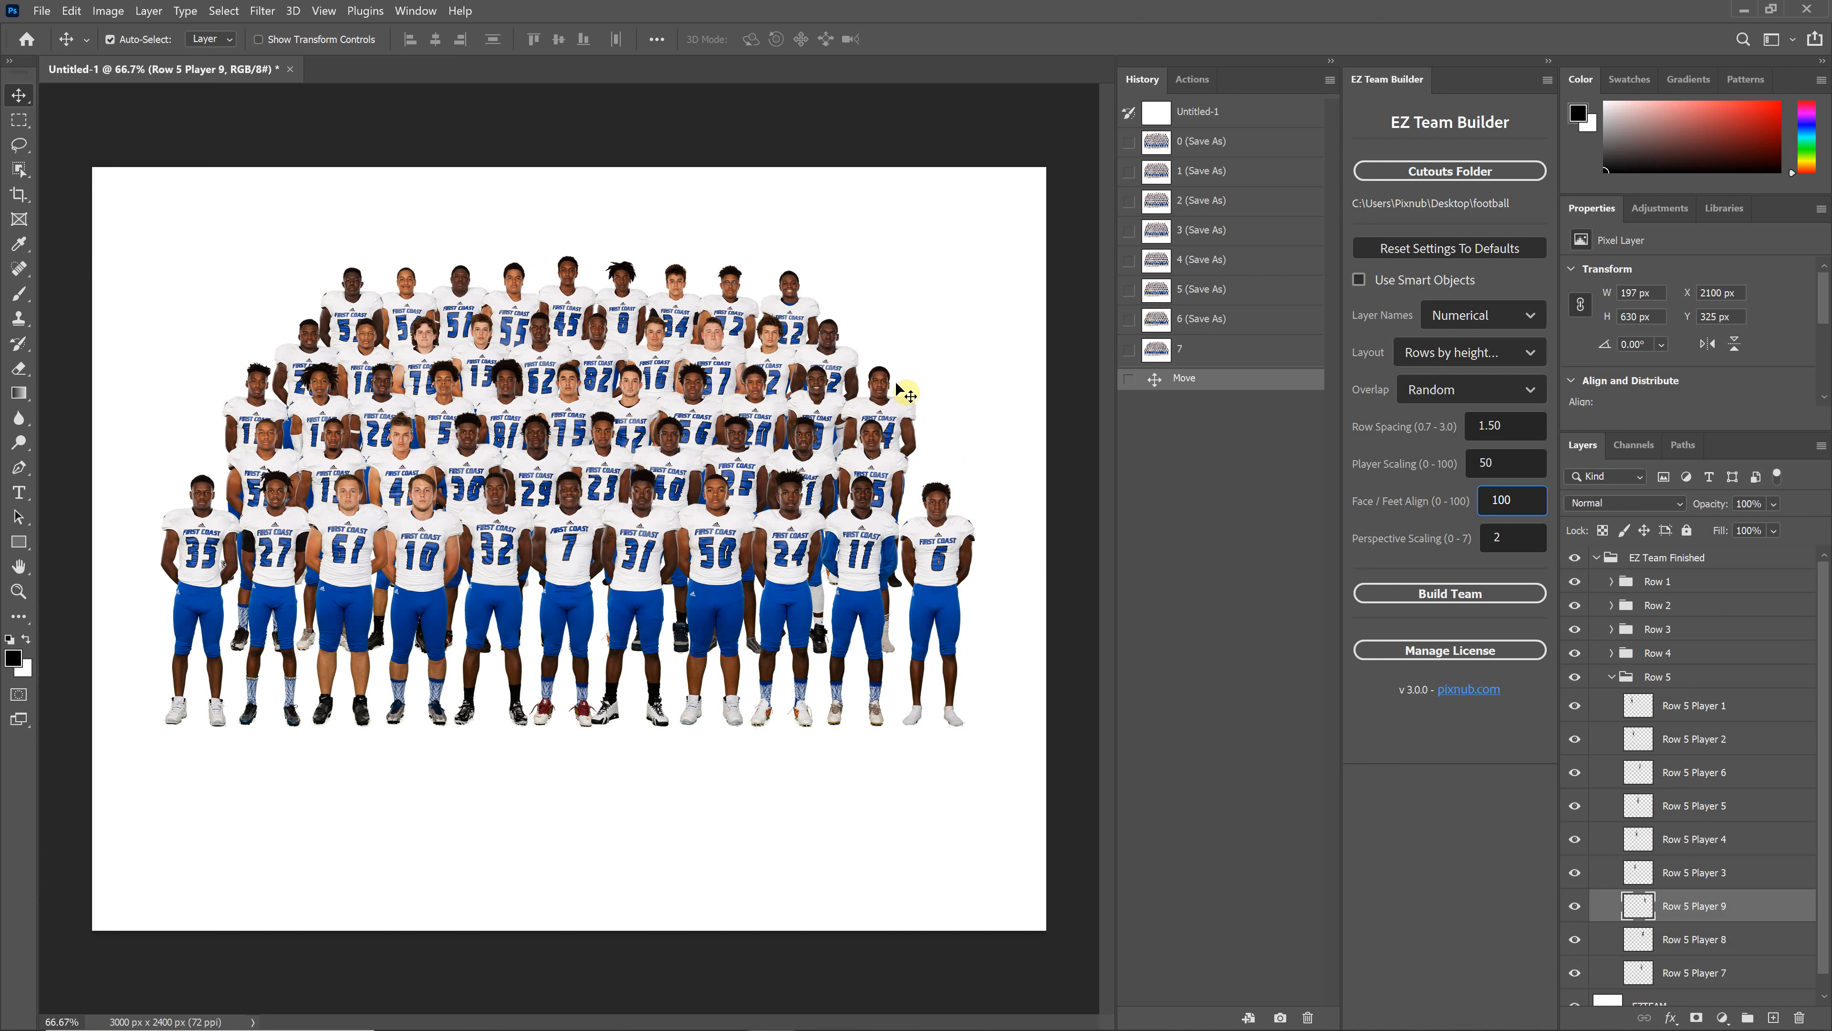
# - Revert to history state 2 and move back-row player 22 to one end of the front row, followed by the opposite end
pyautogui.click(1236, 206)
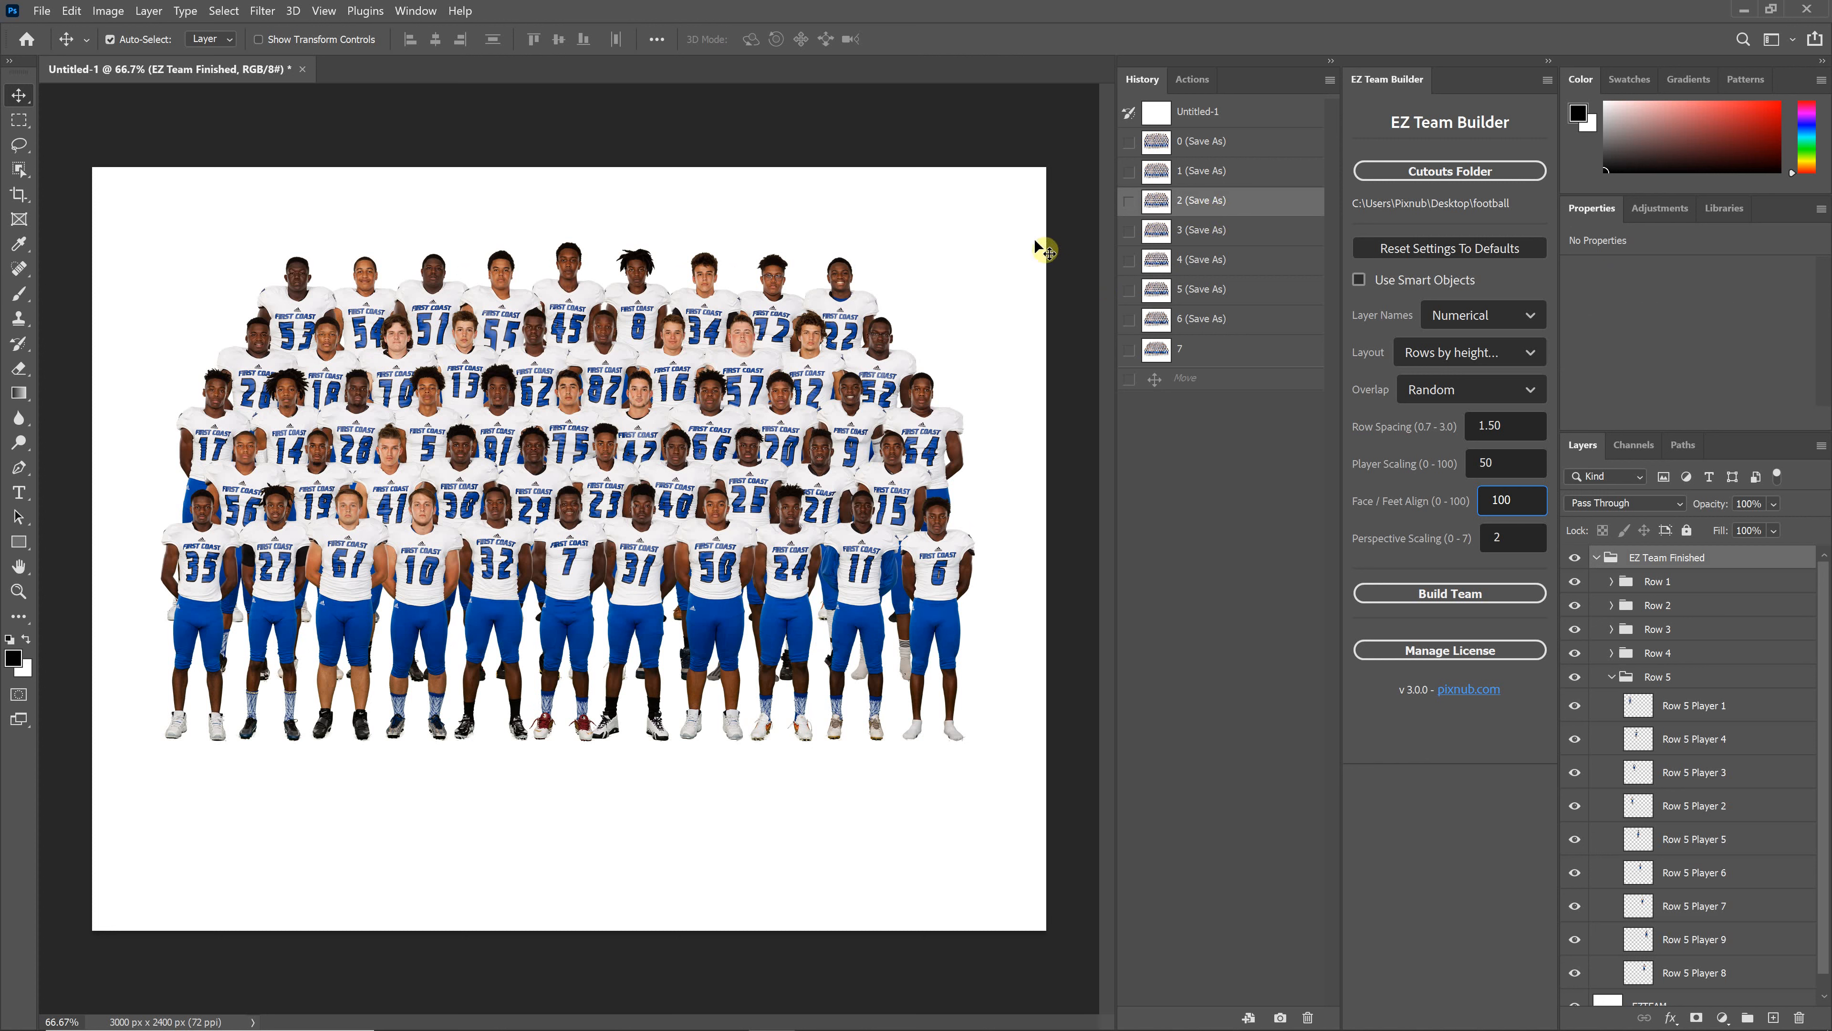
pyautogui.moveTo(833, 299)
pyautogui.mouseDown()
pyautogui.moveTo(947, 345)
pyautogui.moveTo(1036, 451)
pyautogui.moveTo(952, 343)
pyautogui.moveTo(850, 311)
pyautogui.mouseUp()
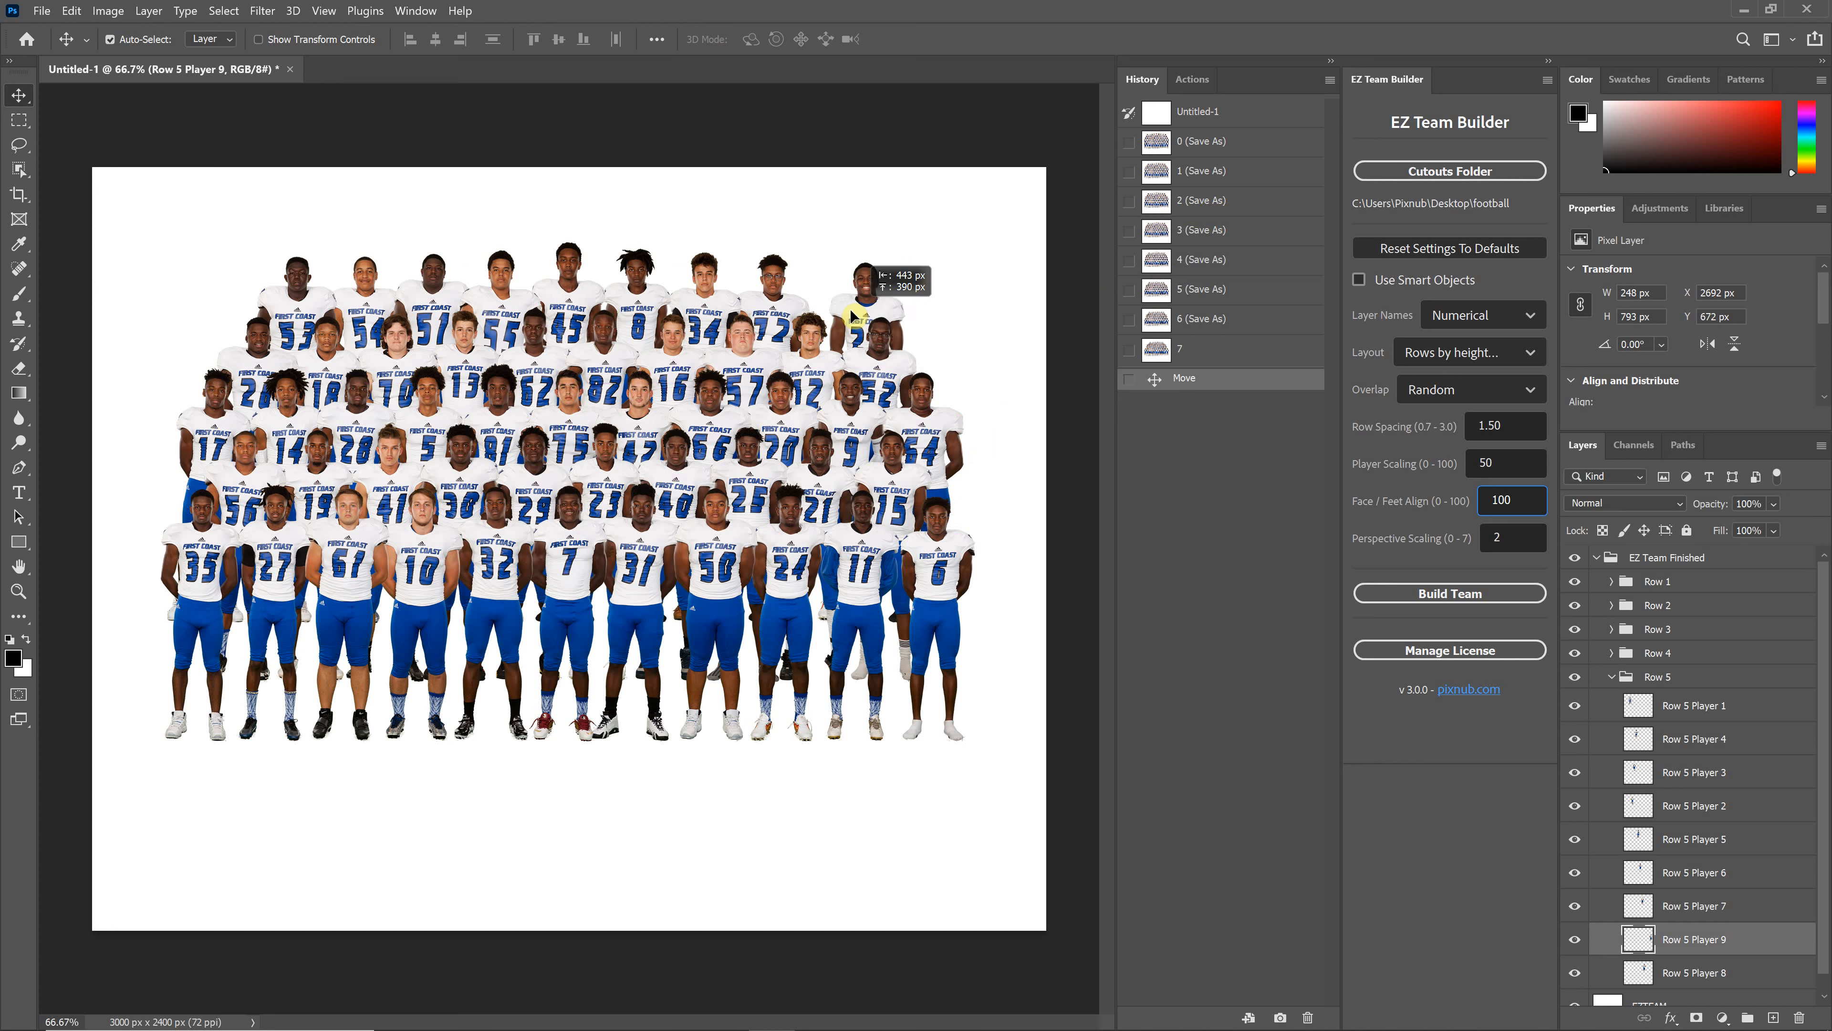
pyautogui.moveTo(850, 308); pyautogui.dragTo(1010, 548)
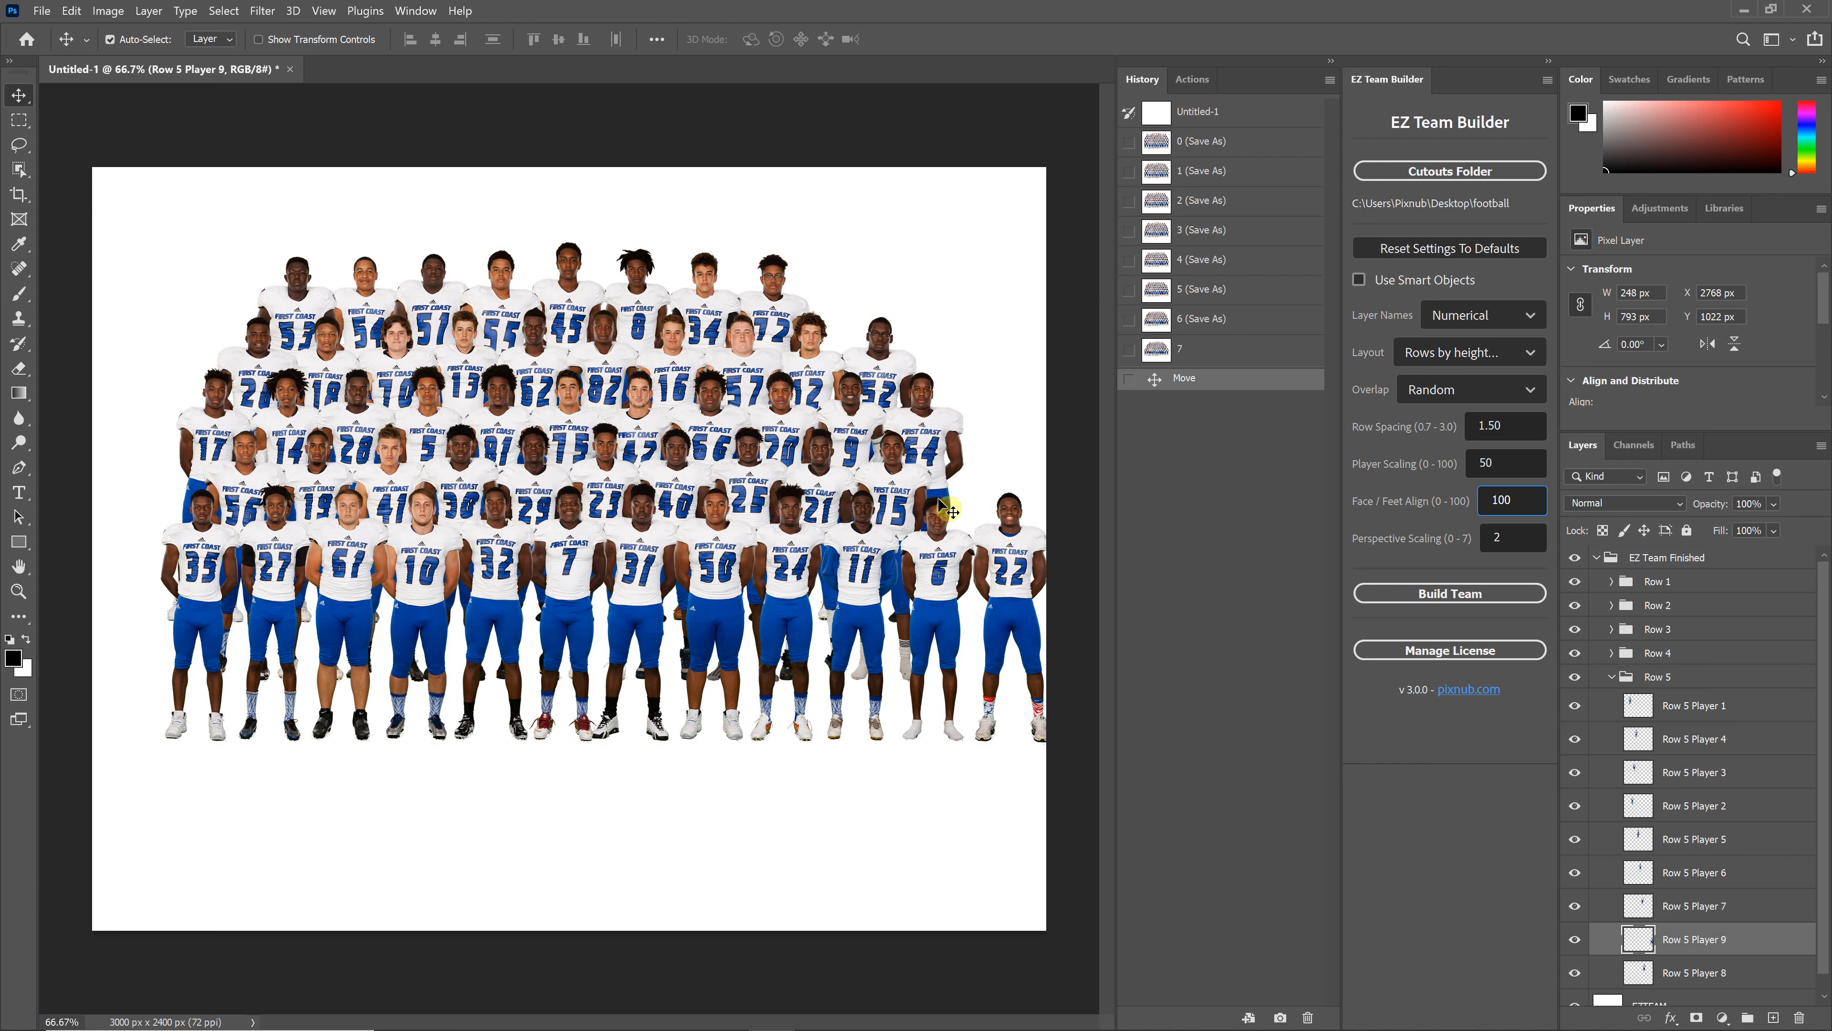
pyautogui.moveTo(1006, 543); pyautogui.dragTo(111, 538)
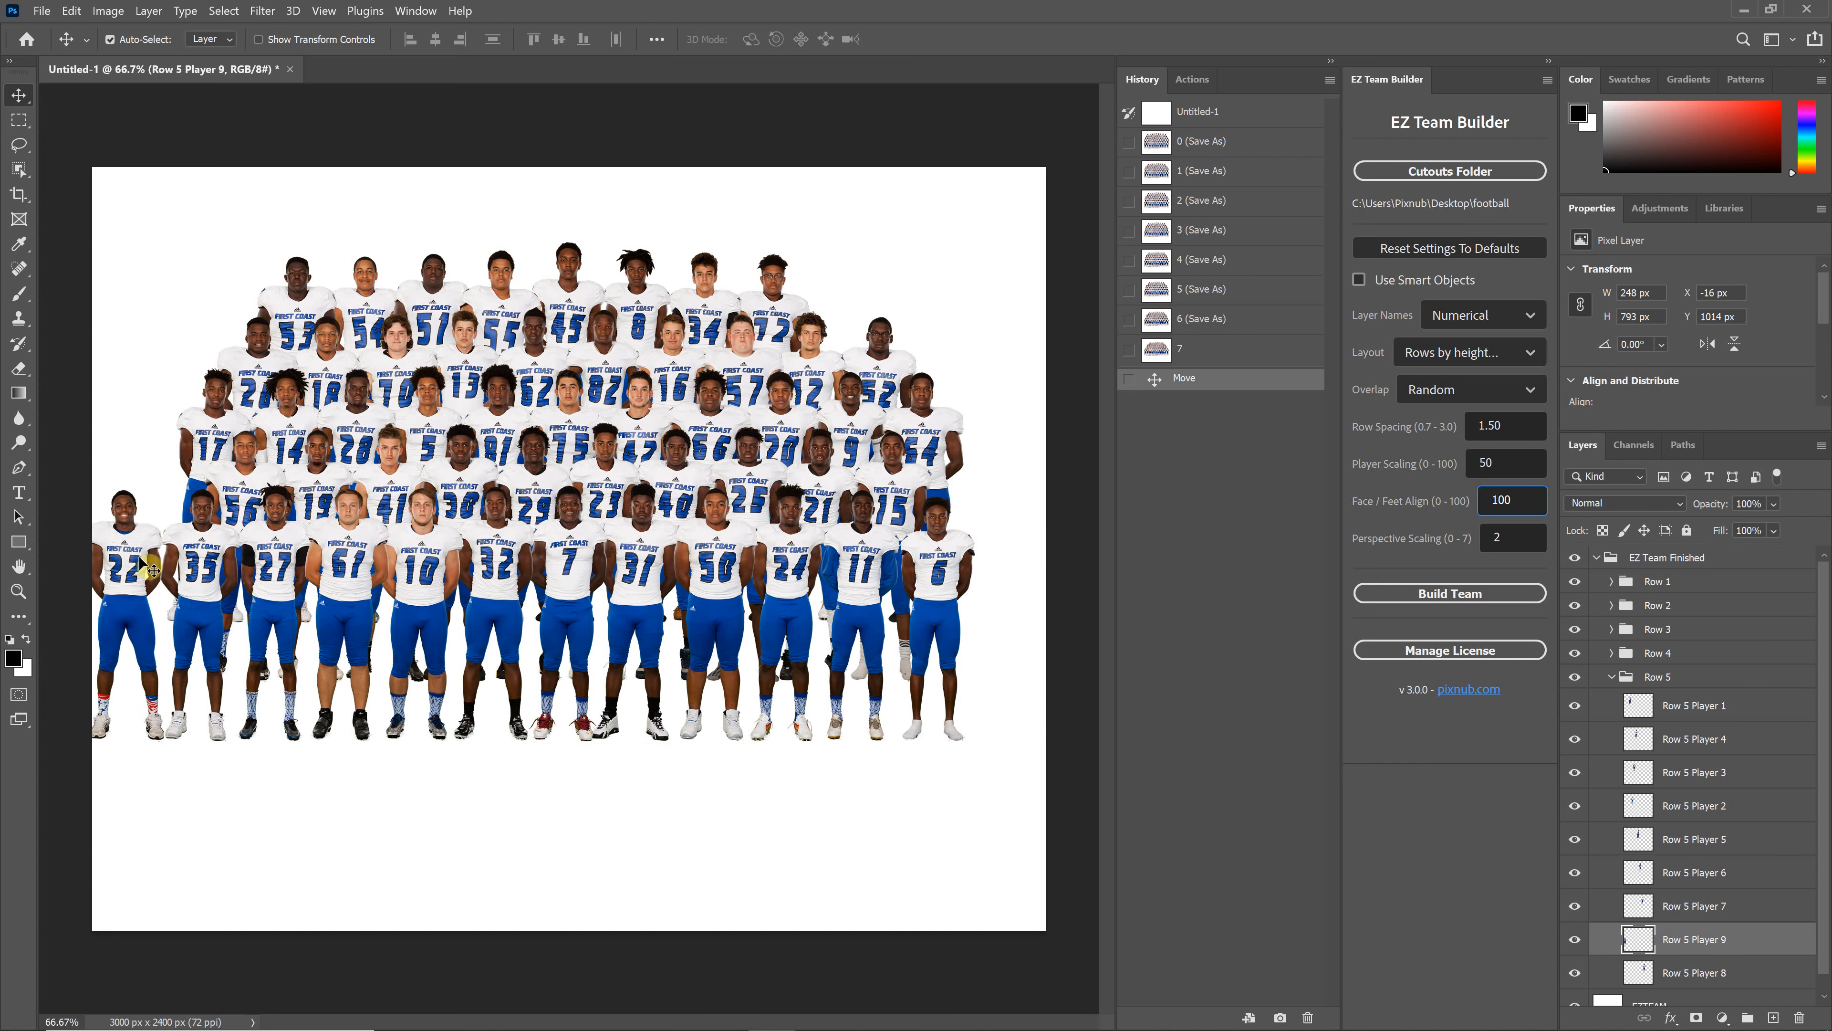
# - Return player 22 to the back row and swap him with player 72, finishing by reverting to history state 2
pyautogui.moveTo(197, 608); pyautogui.dragTo(693, 479)
pyautogui.moveTo(811, 345); pyautogui.dragTo(851, 307)
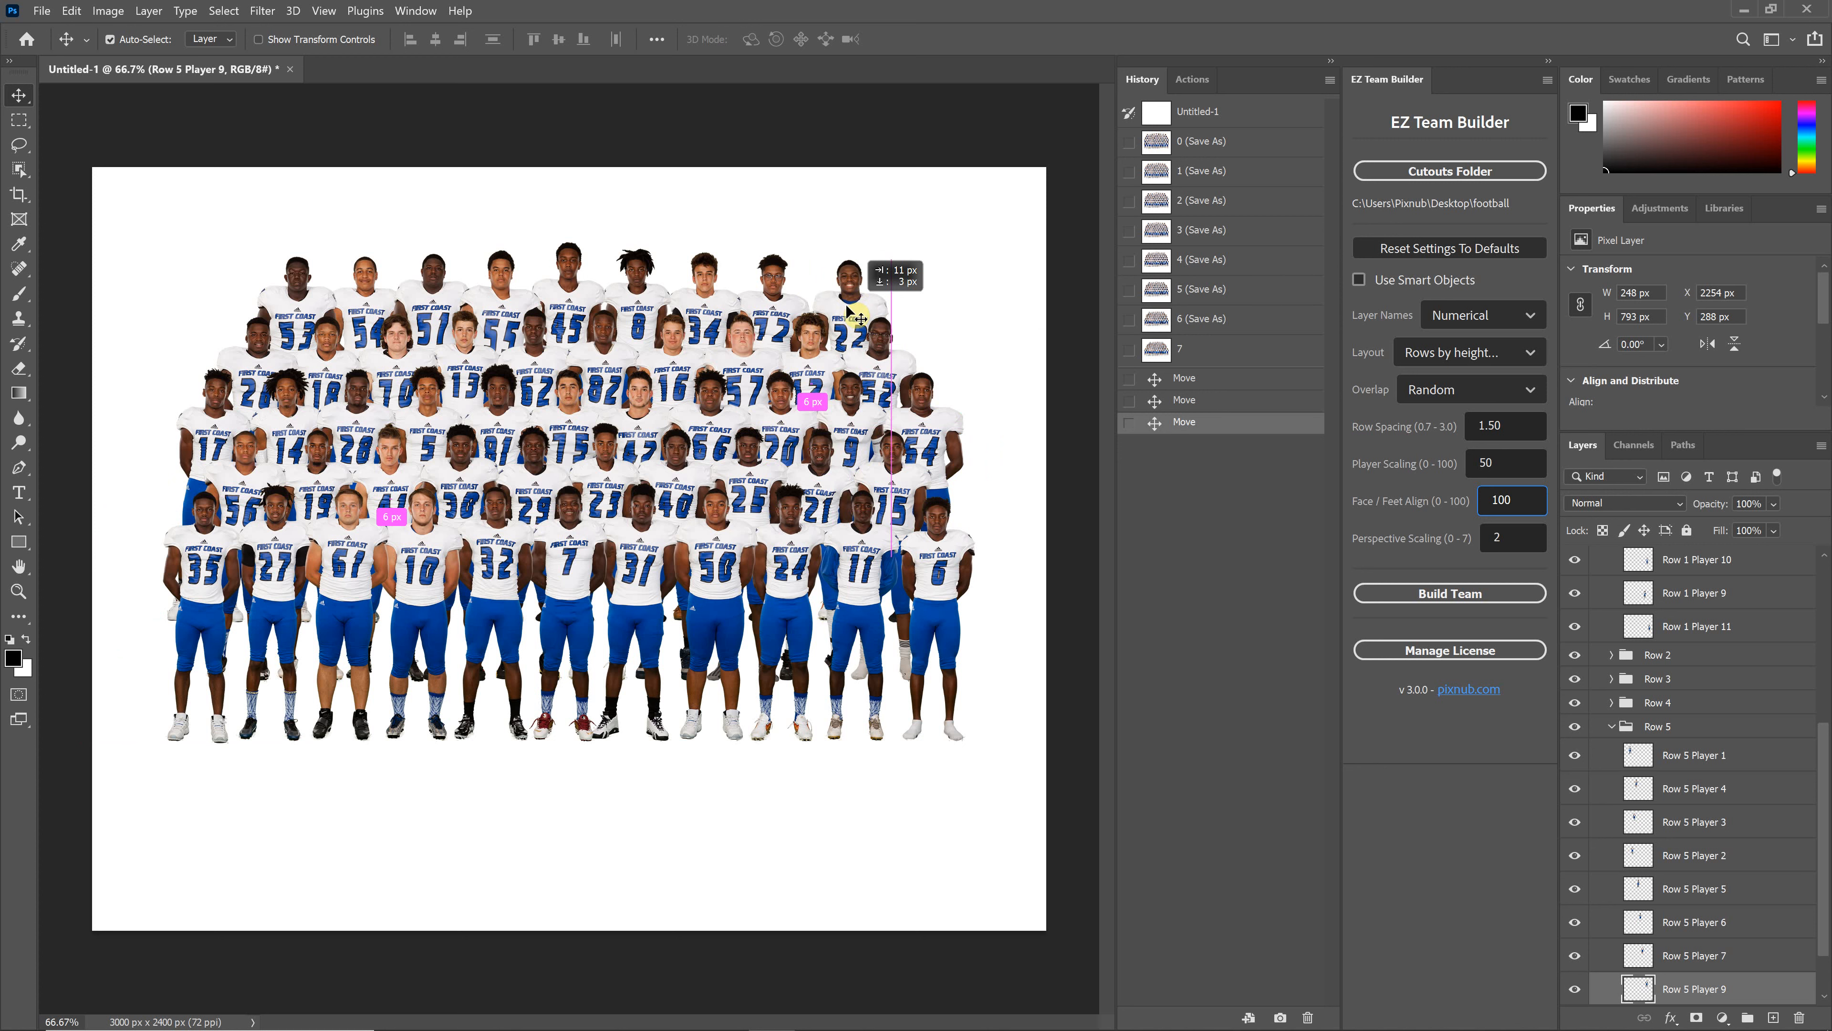
pyautogui.moveTo(846, 306); pyautogui.dragTo(850, 302)
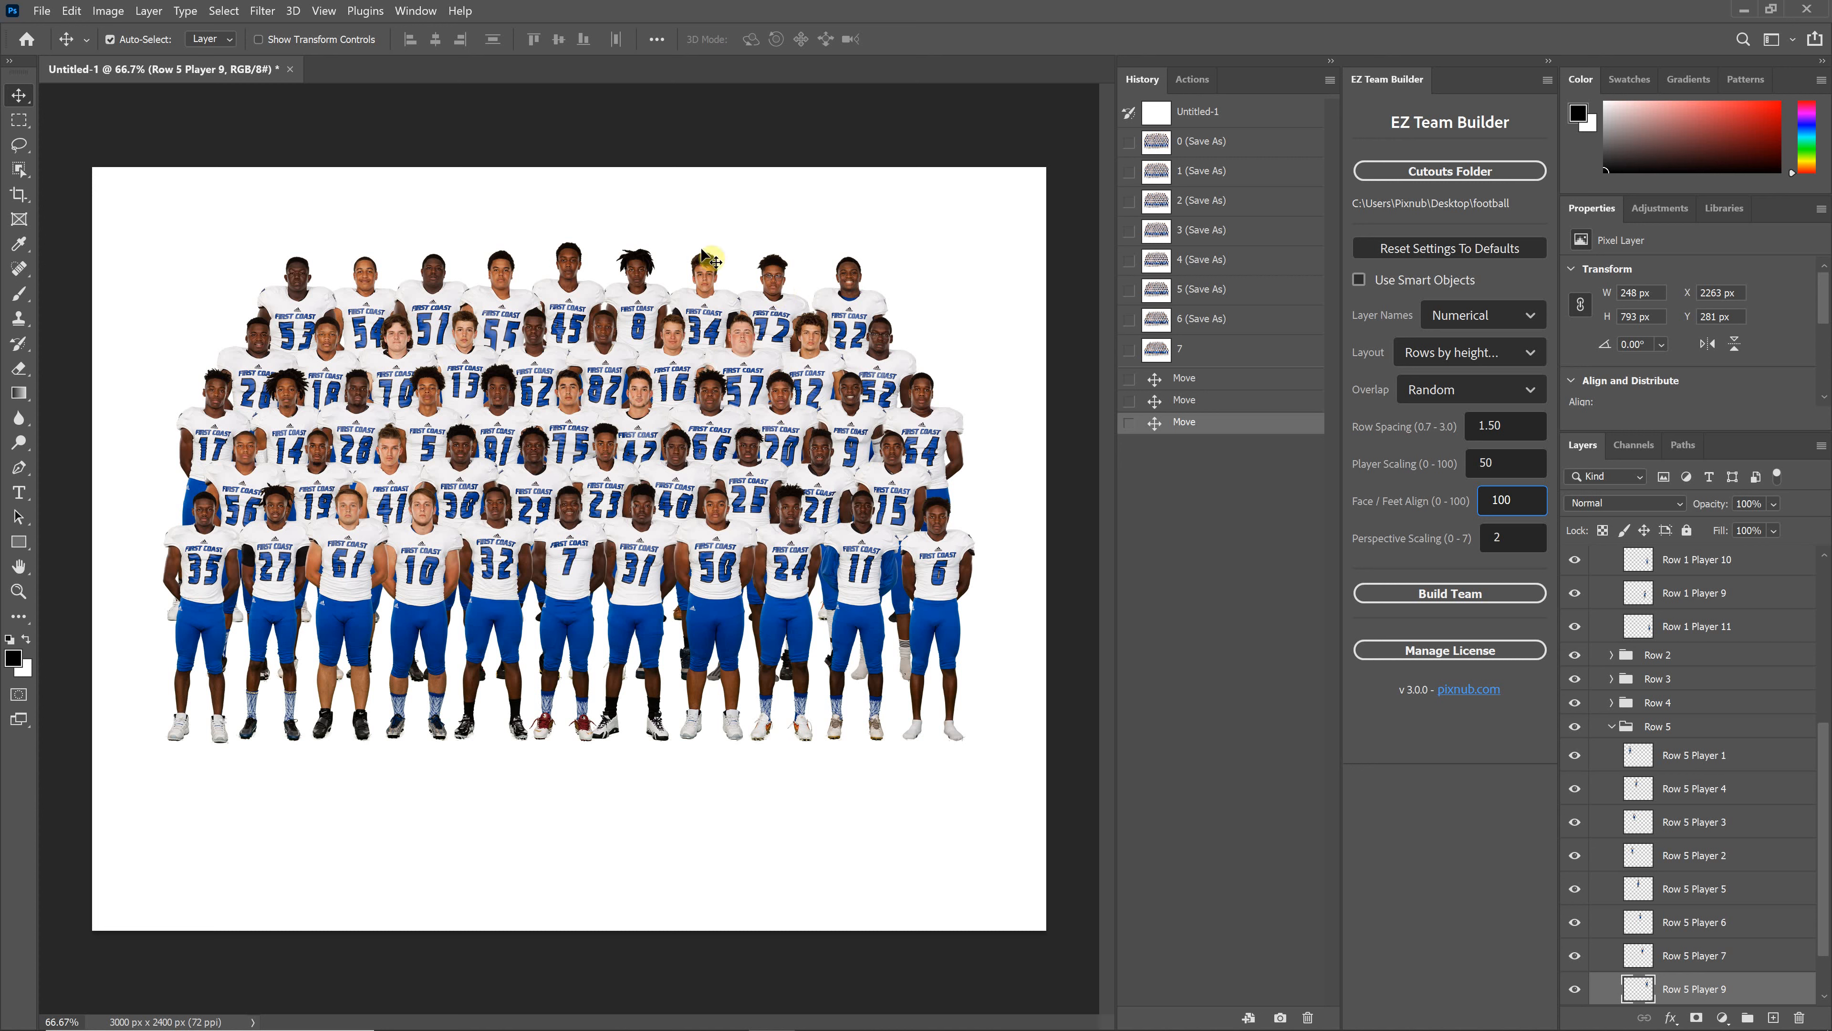
pyautogui.moveTo(851, 307)
pyautogui.mouseDown()
pyautogui.moveTo(777, 310)
pyautogui.moveTo(857, 310)
pyautogui.moveTo(803, 291)
pyautogui.moveTo(878, 318)
pyautogui.mouseUp()
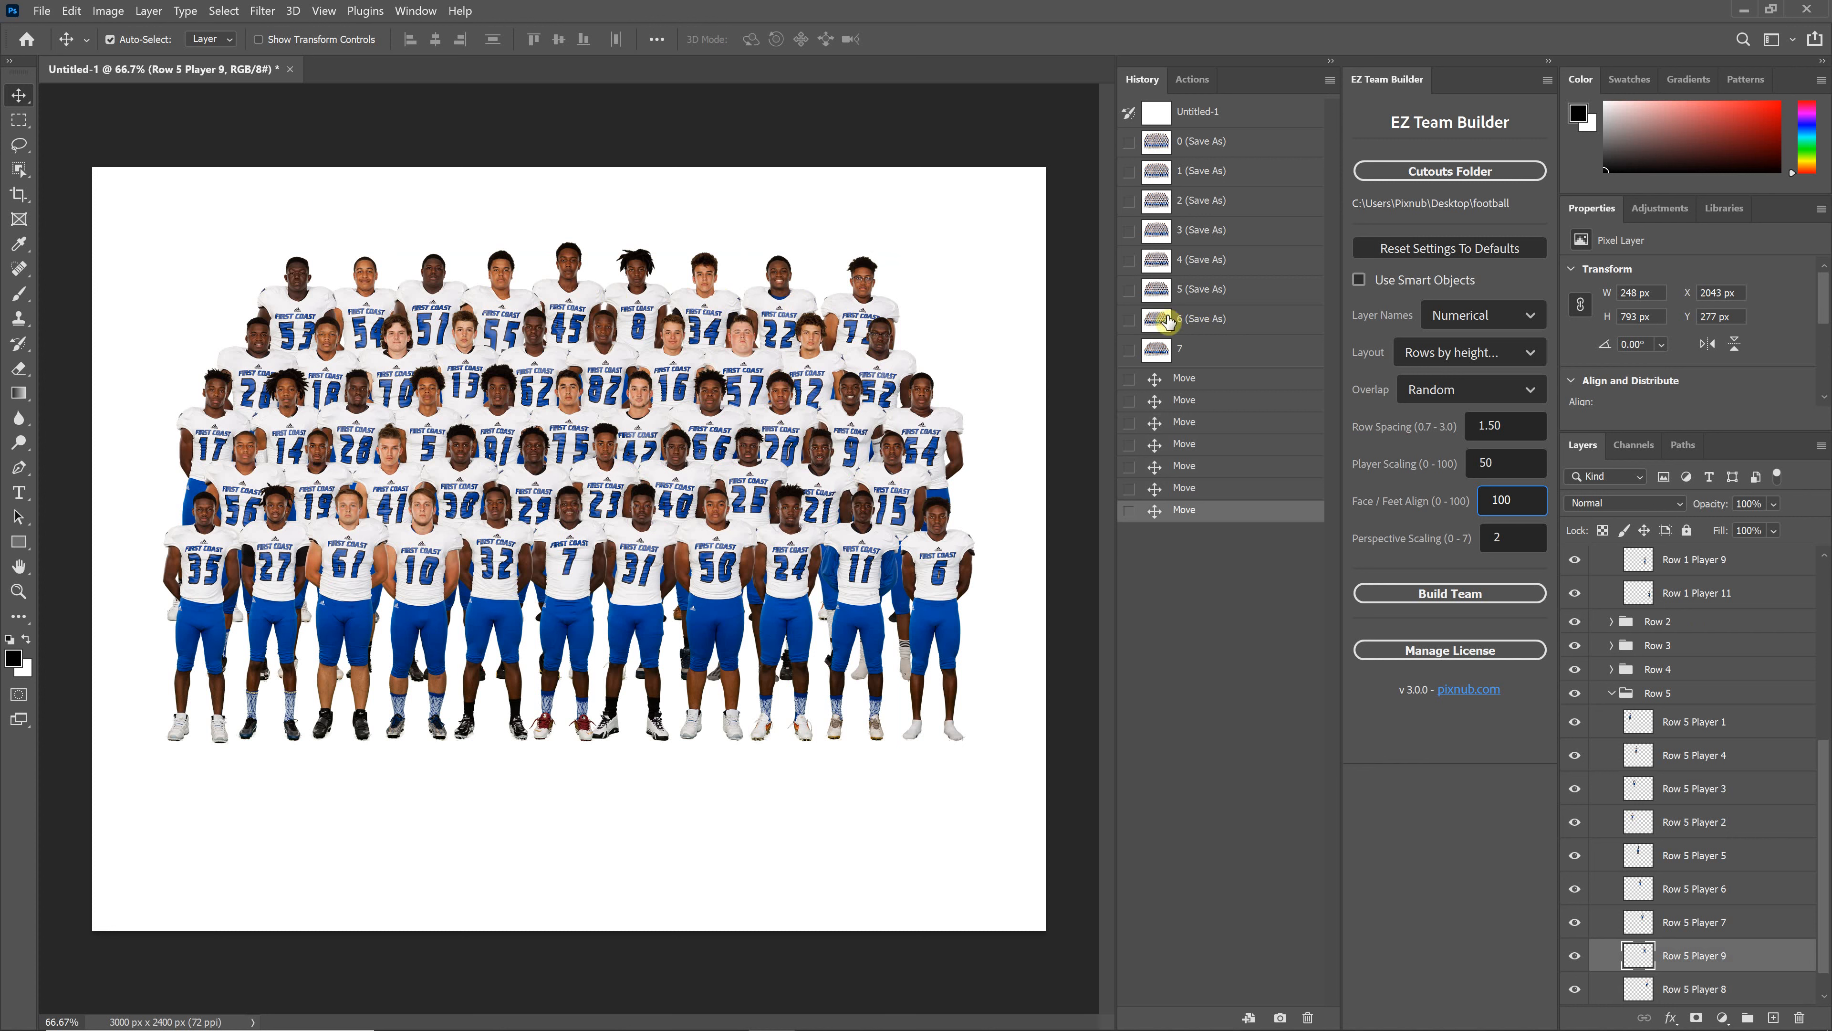
pyautogui.click(1255, 205)
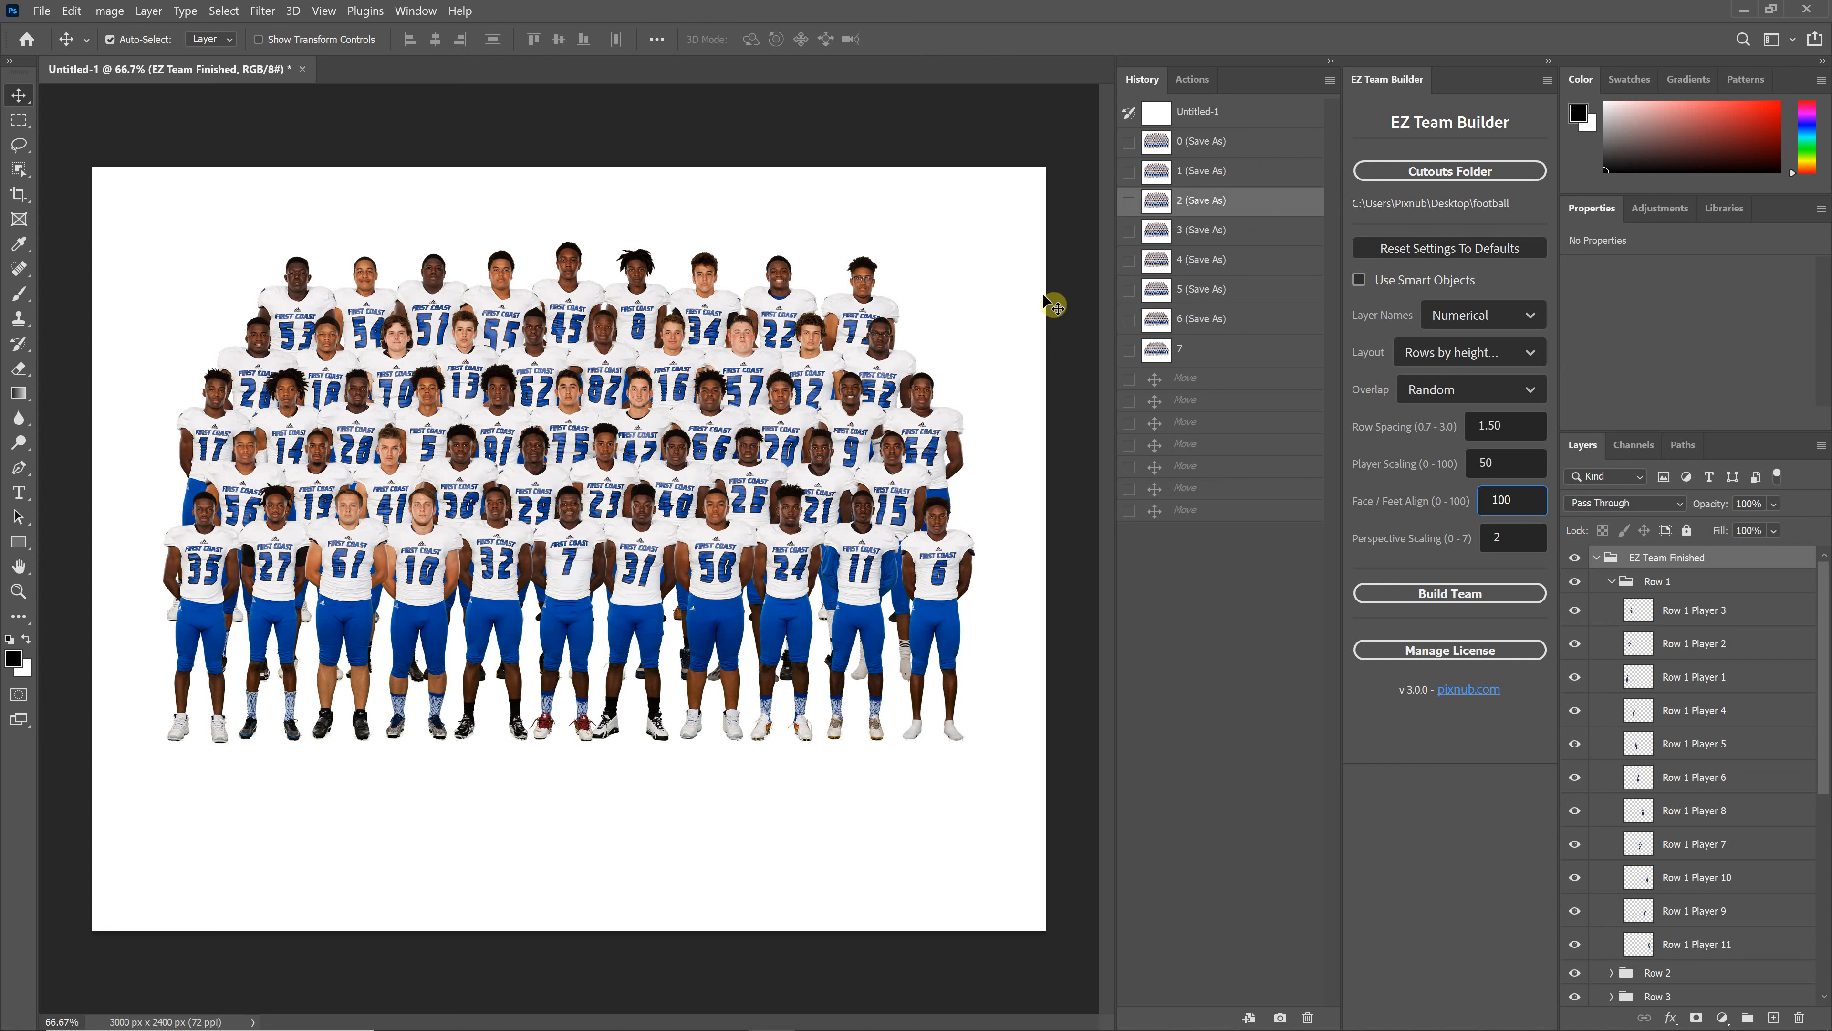
# - Display history state 0 and set Perspective Scaling to 0
pyautogui.click(1261, 143)
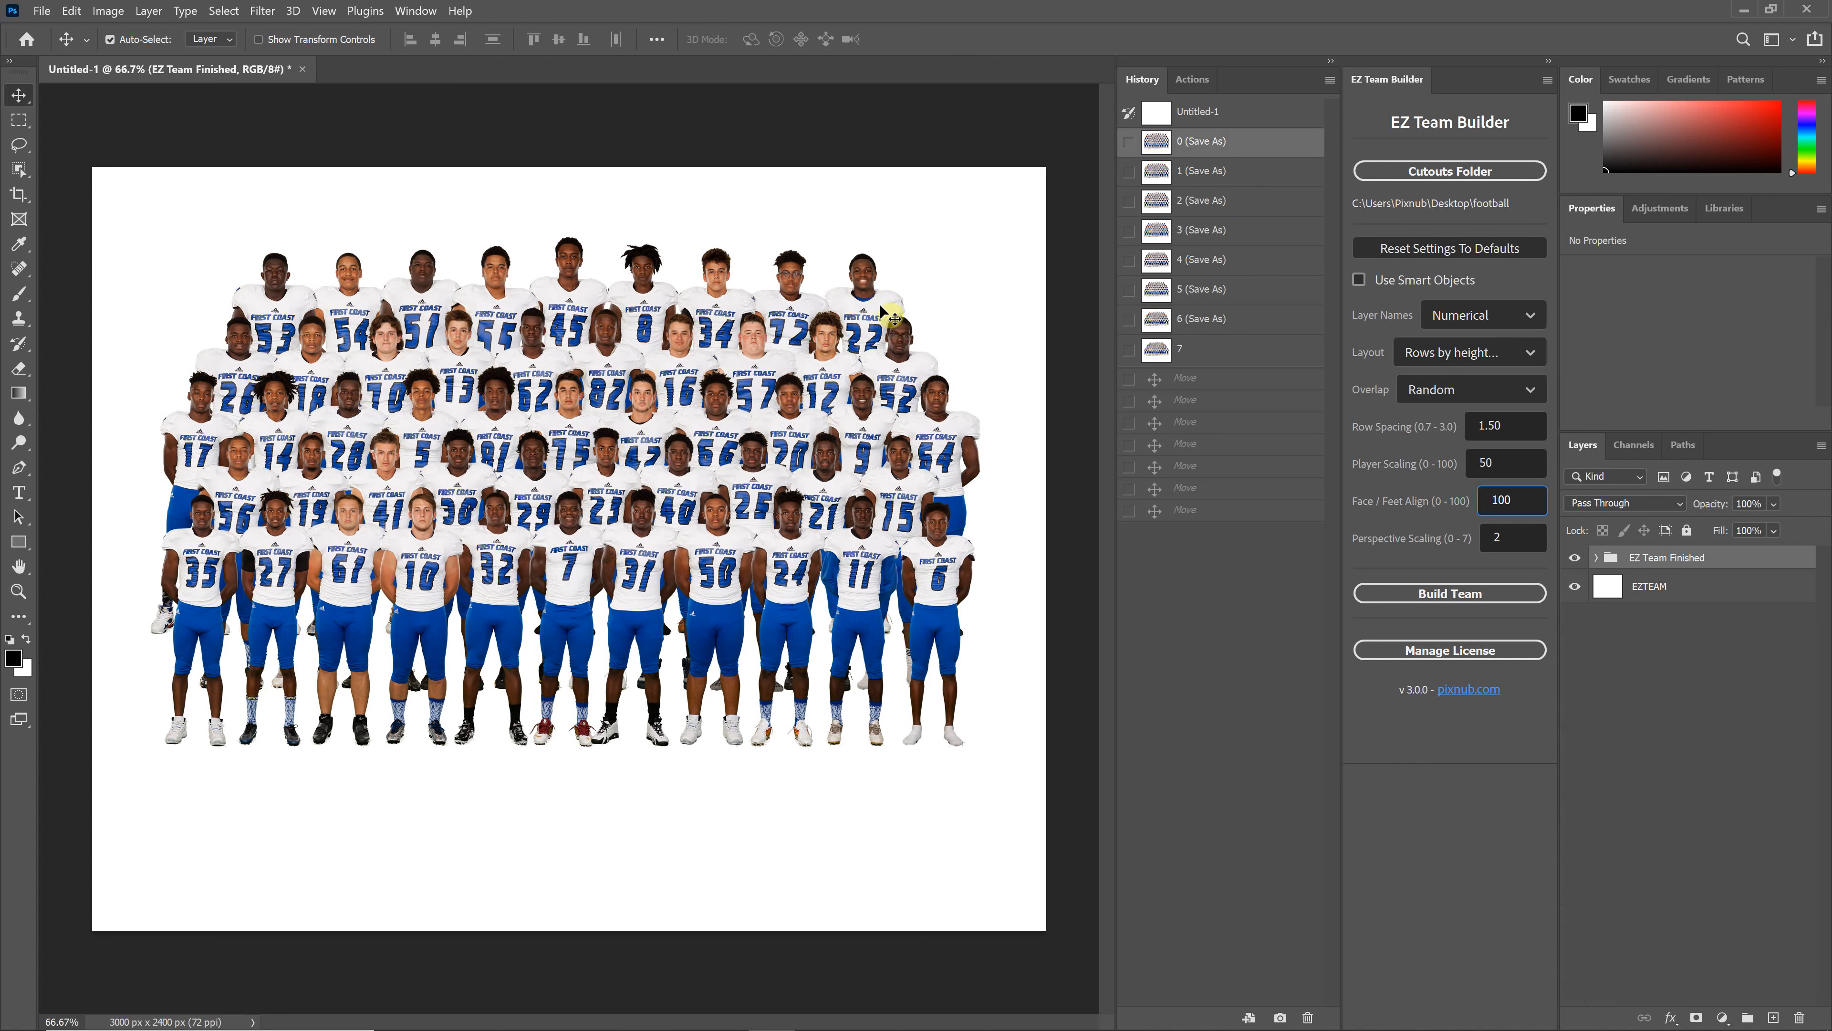
pyautogui.doubleClick(1511, 534)
pyautogui.write('0')
# - Compare the team layout at history state 4 with the one at state 2
pyautogui.click(1225, 250)
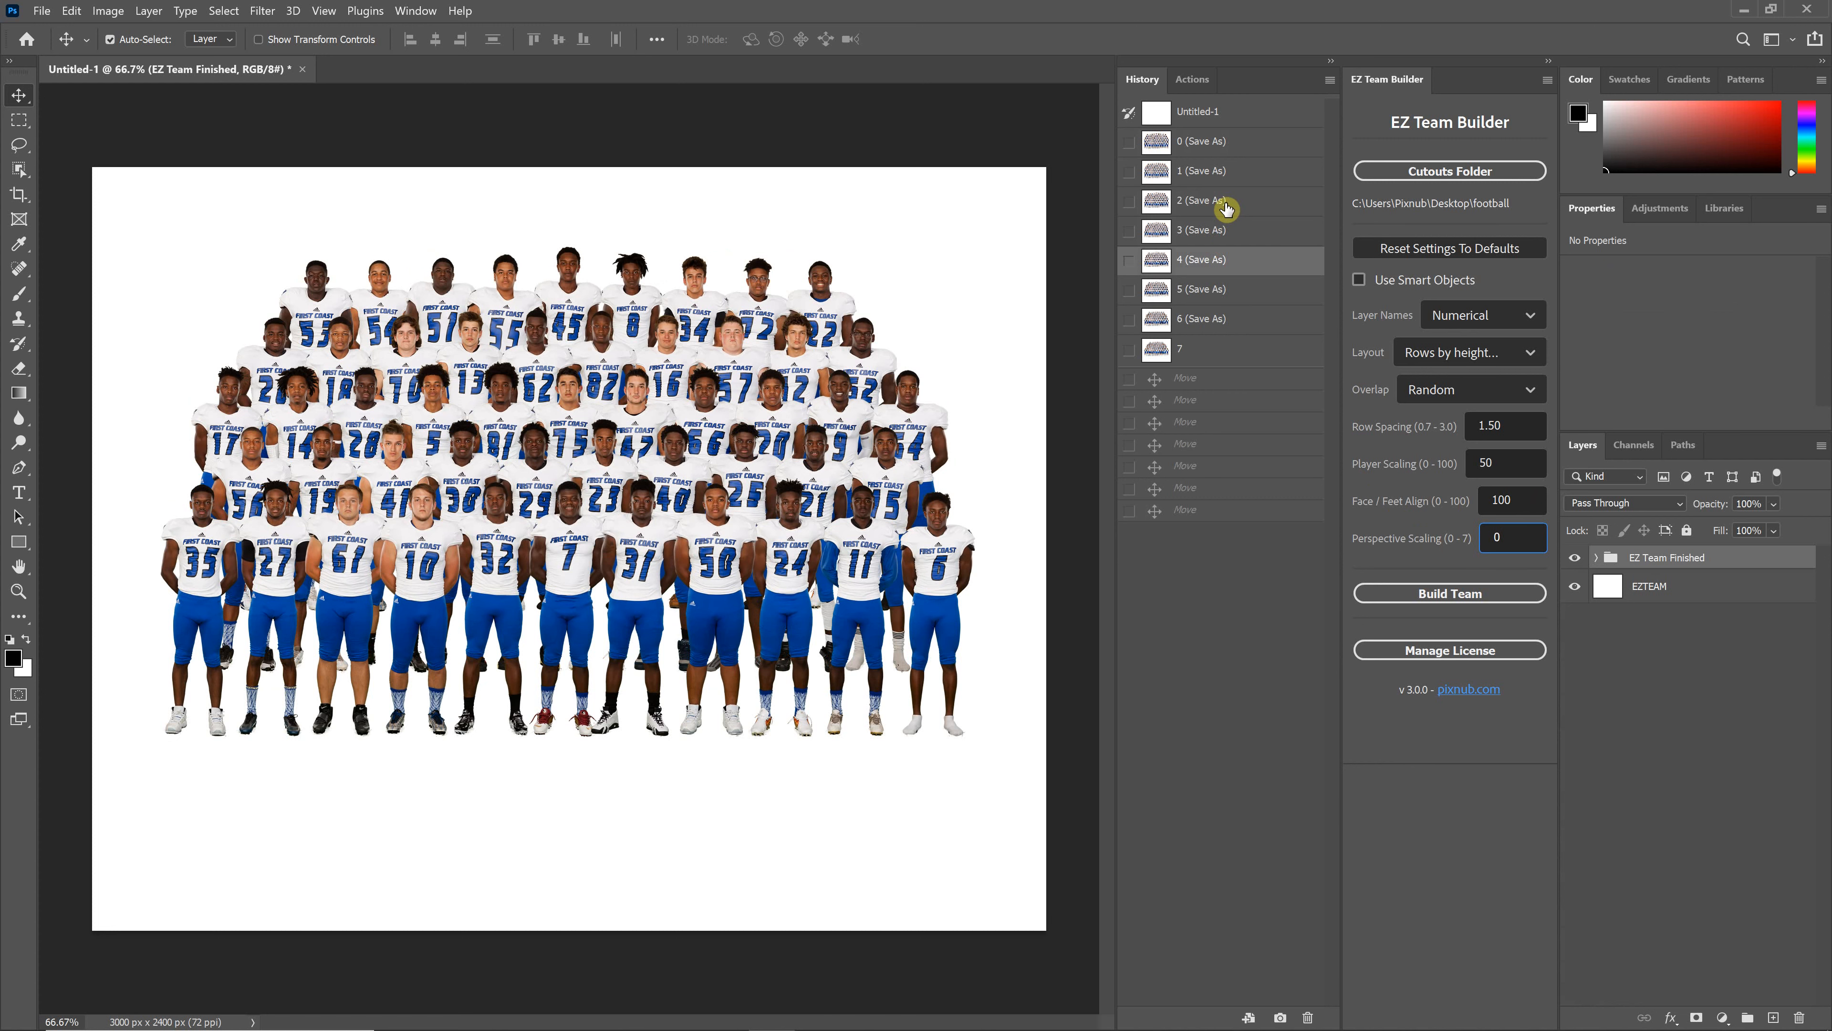
pyautogui.click(1225, 206)
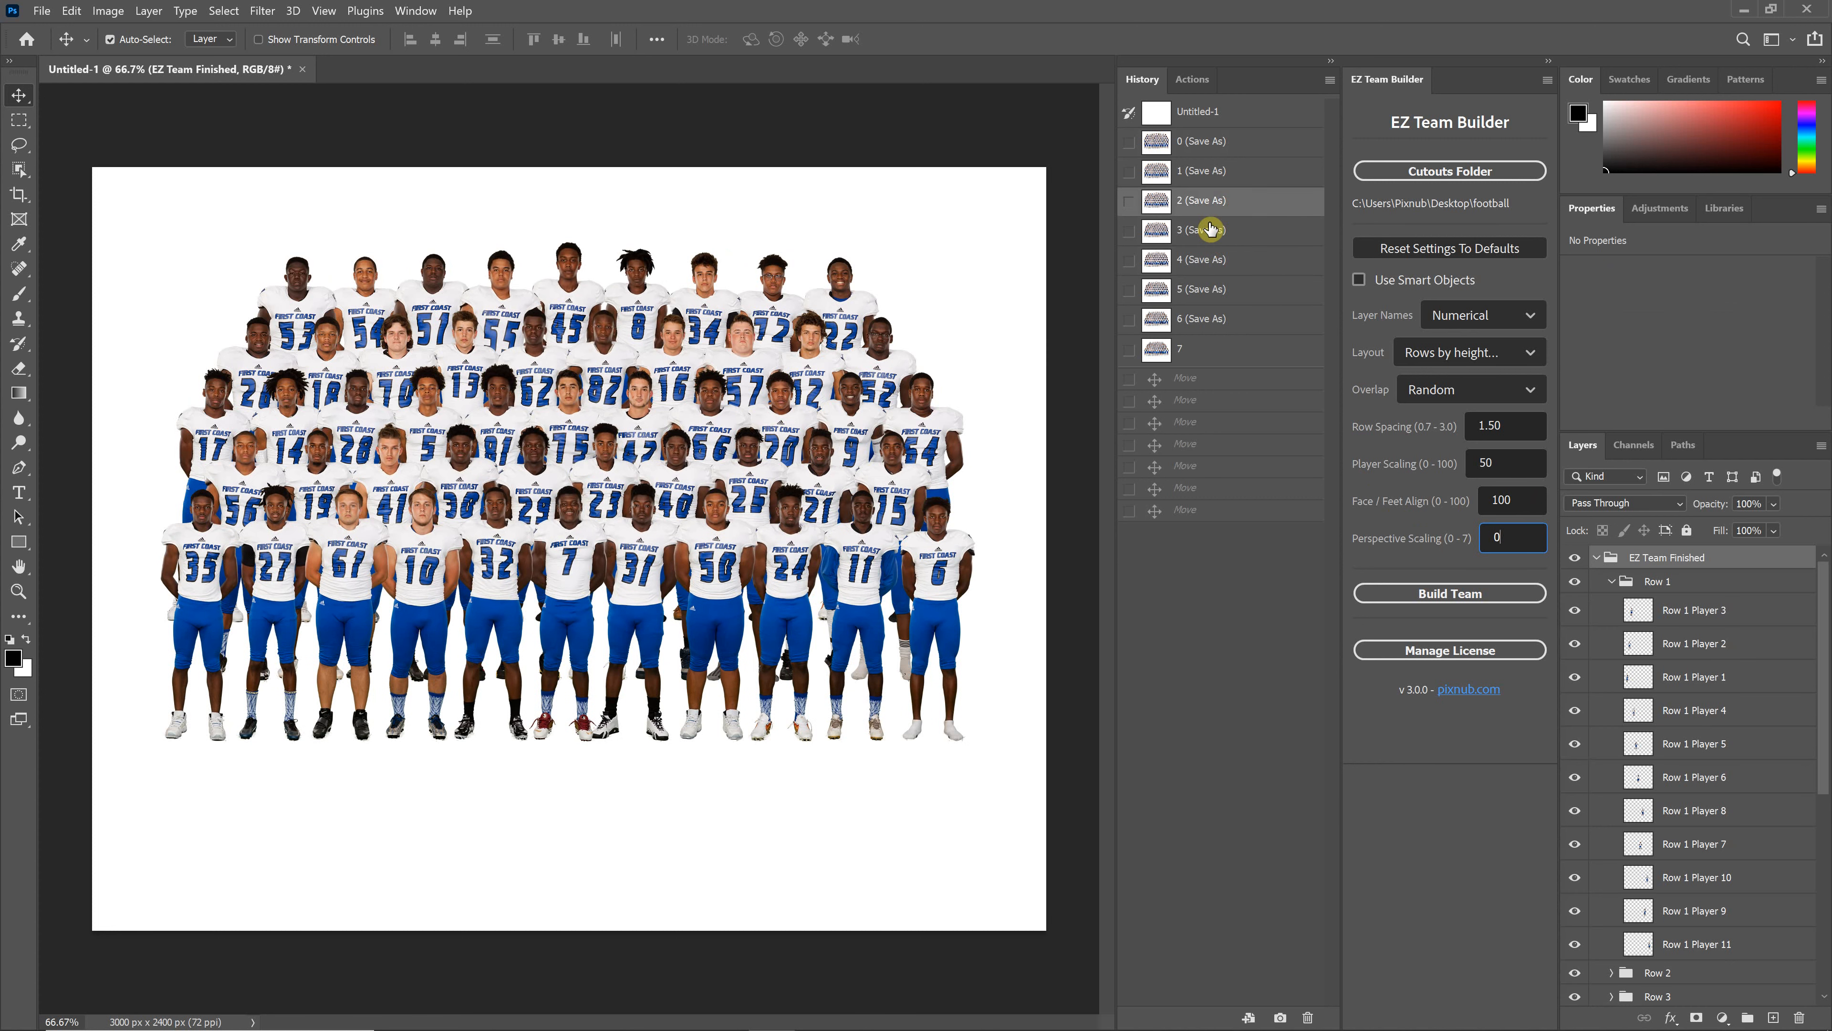